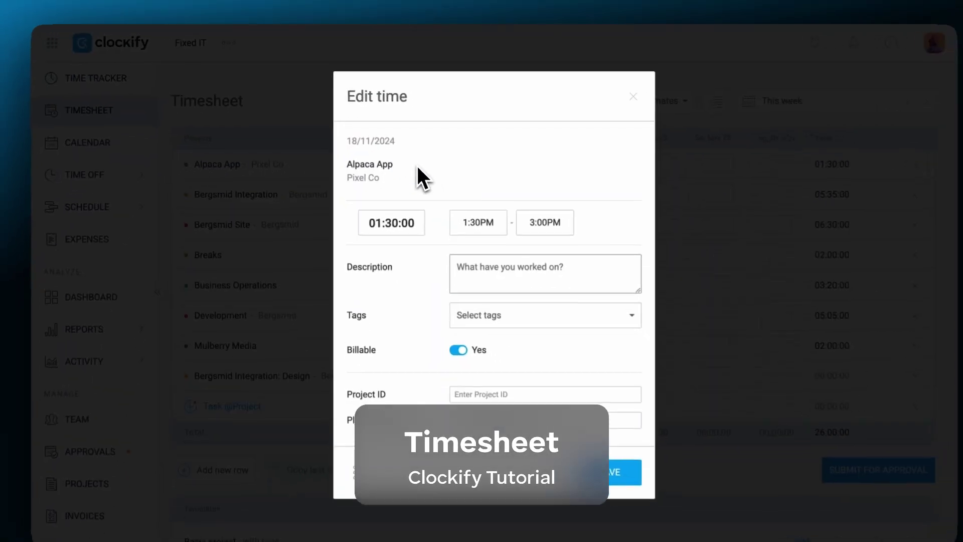
# Close the Edit time dialog to show this week's Time Tracker entries totalling 23.99 hours
pyautogui.click(809, 396)
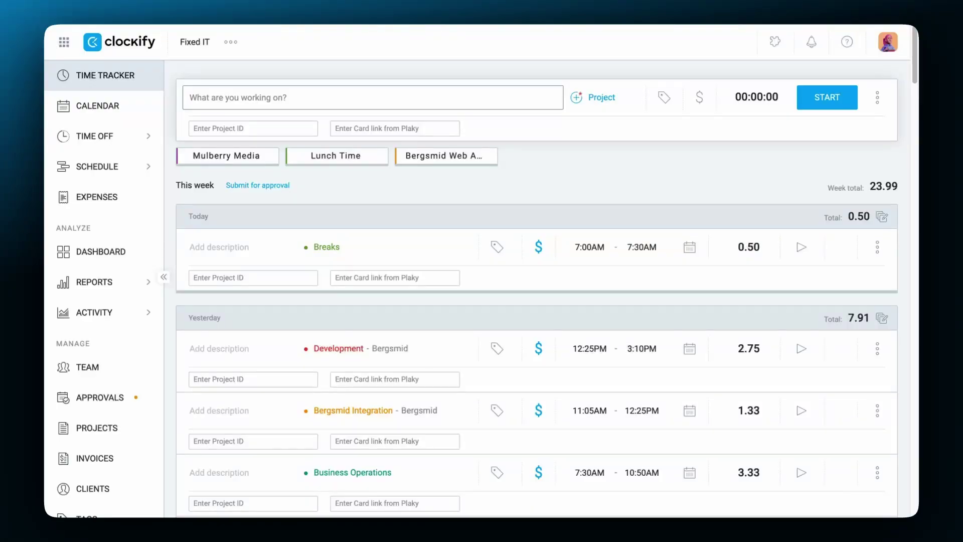
# Switch on Activate timesheet in the workspace settings' General tab
pyautogui.click(232, 42)
pyautogui.click(288, 69)
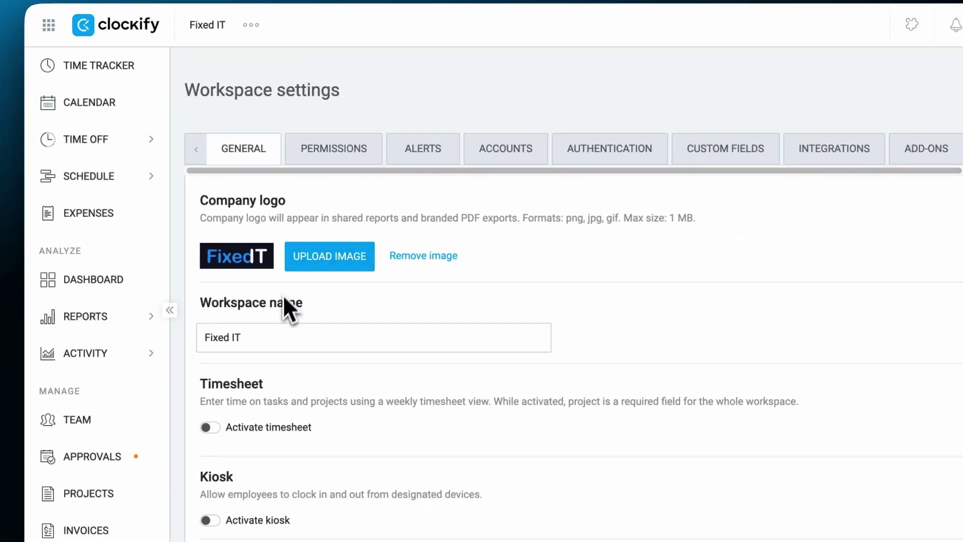
pyautogui.click(209, 427)
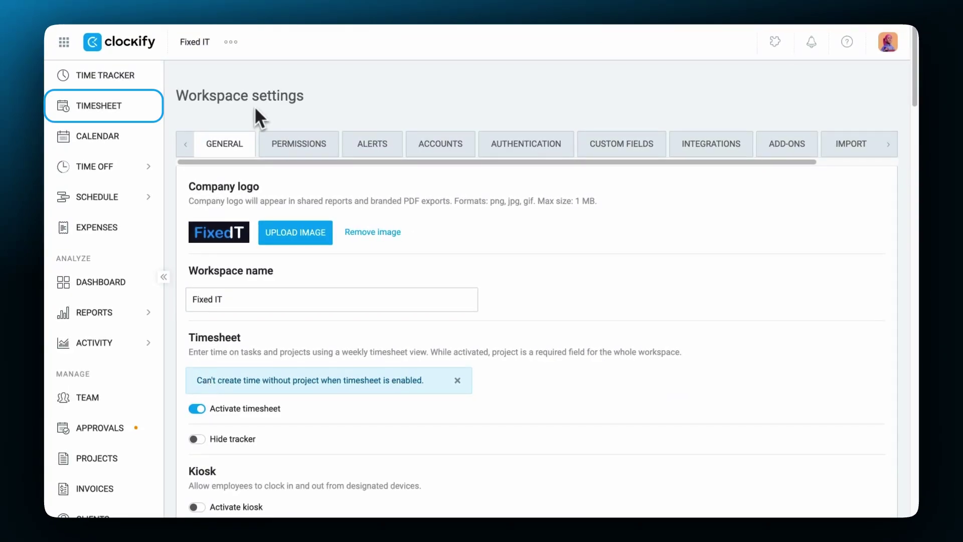
# Add a Mulberry Media project row to the weekly timesheet
pyautogui.click(137, 105)
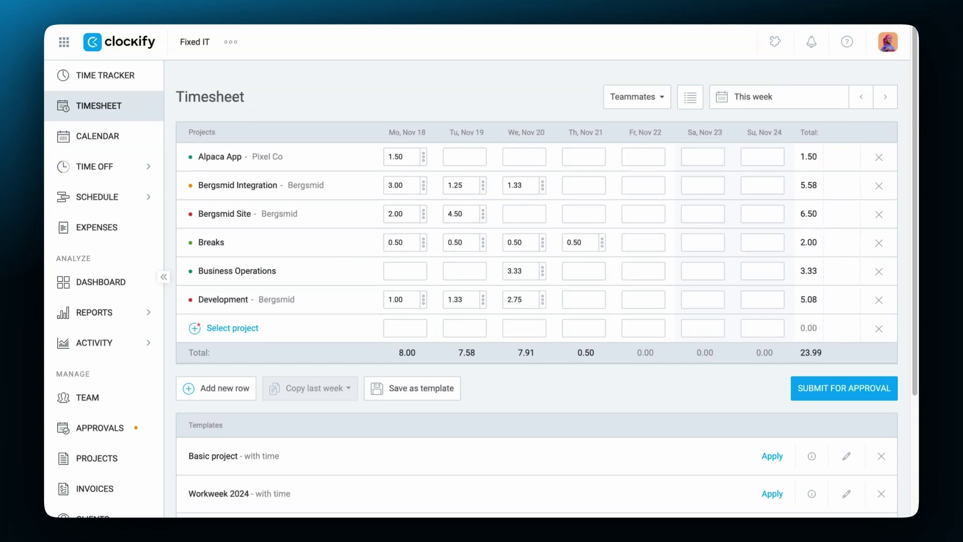
pyautogui.click(252, 327)
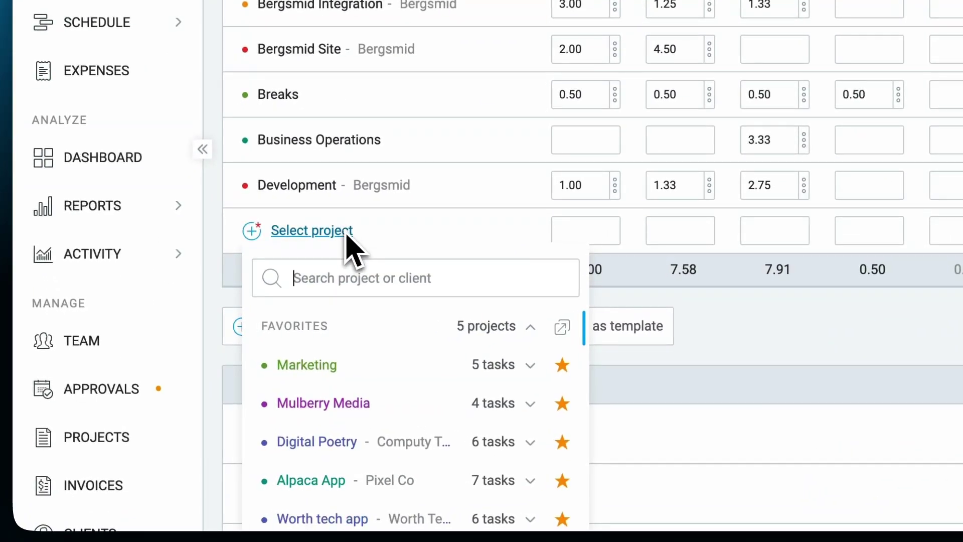
pyautogui.click(407, 404)
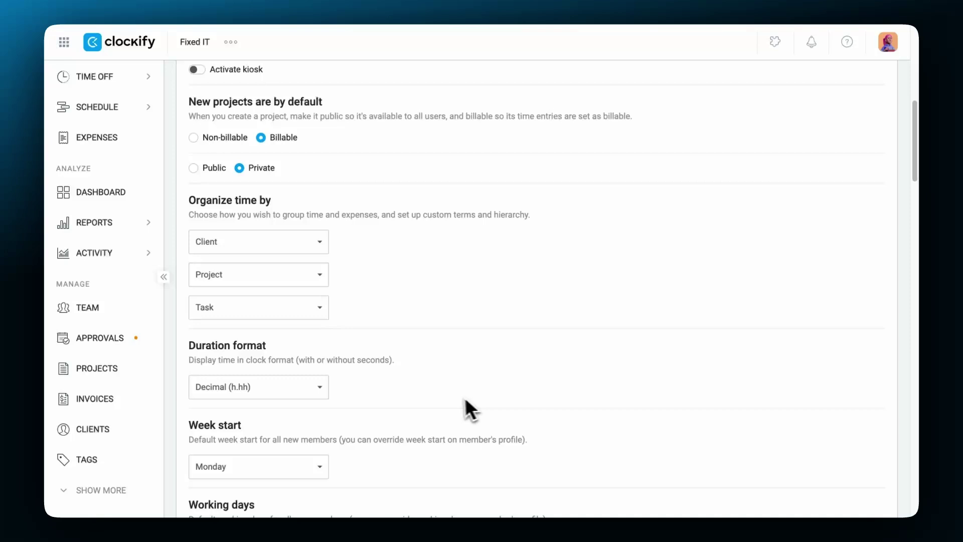
# Enter 2 hours for Monday and set Full duration format with Monday as week start
pyautogui.click(309, 387)
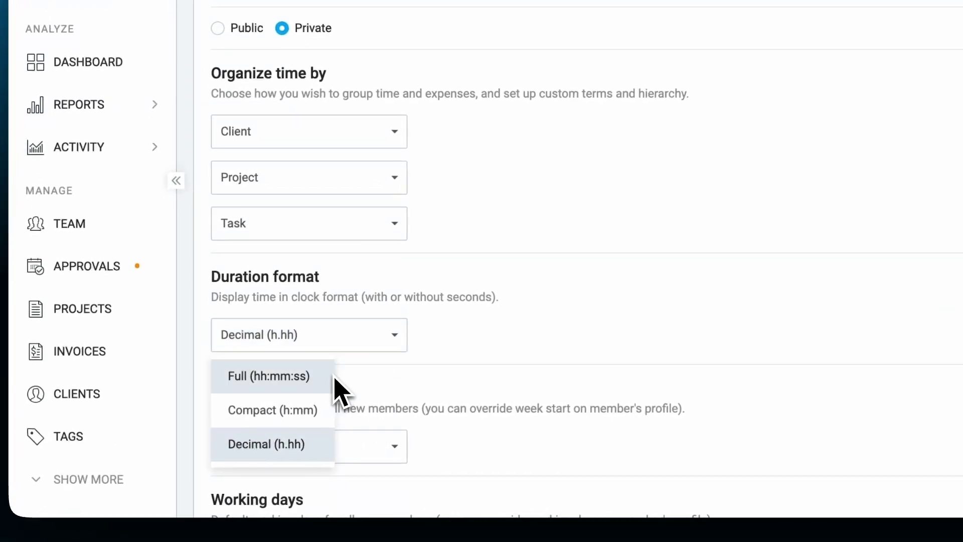
pyautogui.write('2')
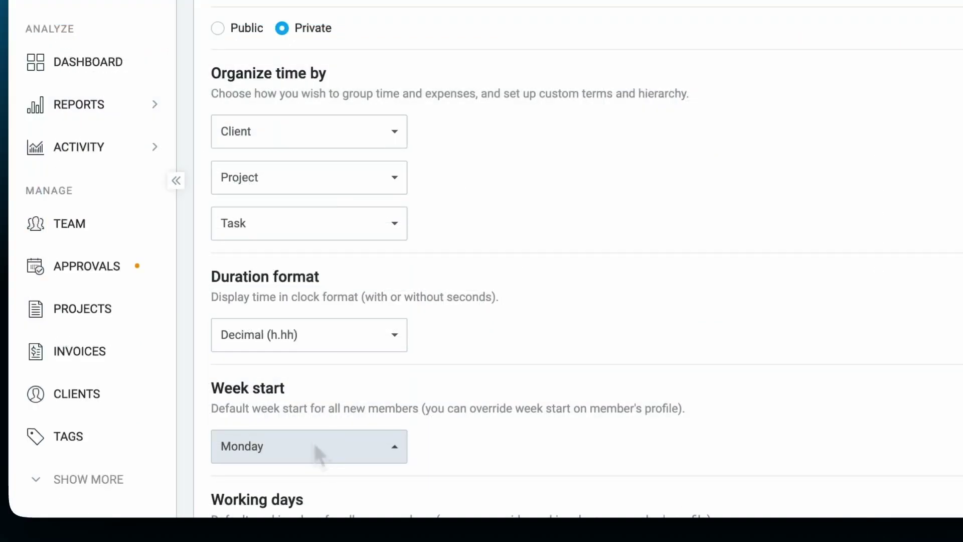
pyautogui.click(319, 454)
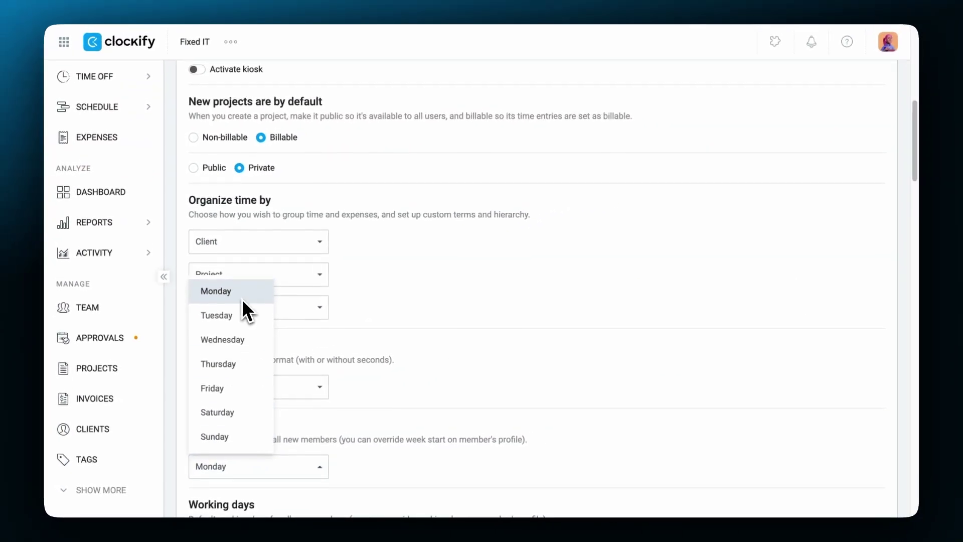
pyautogui.click(241, 289)
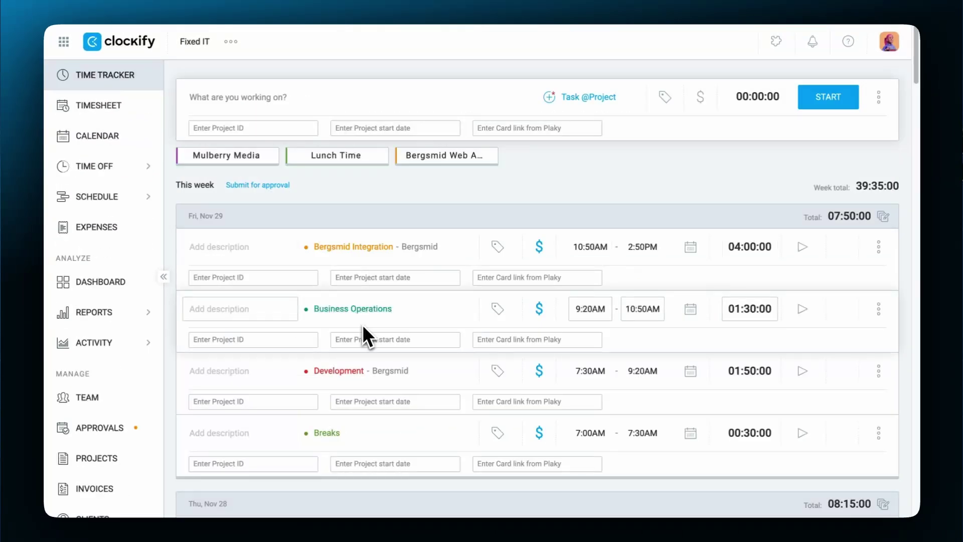
# Switch between the Timesheet and Calendar views, ending on the Nov 18–24 timesheet week
pyautogui.moveTo(241, 224); pyautogui.dragTo(187, 218)
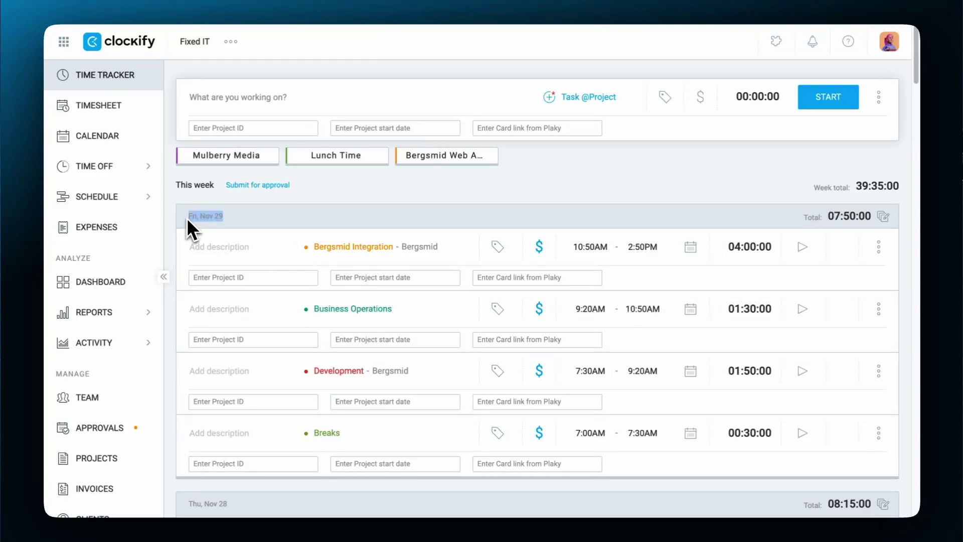
pyautogui.click(122, 116)
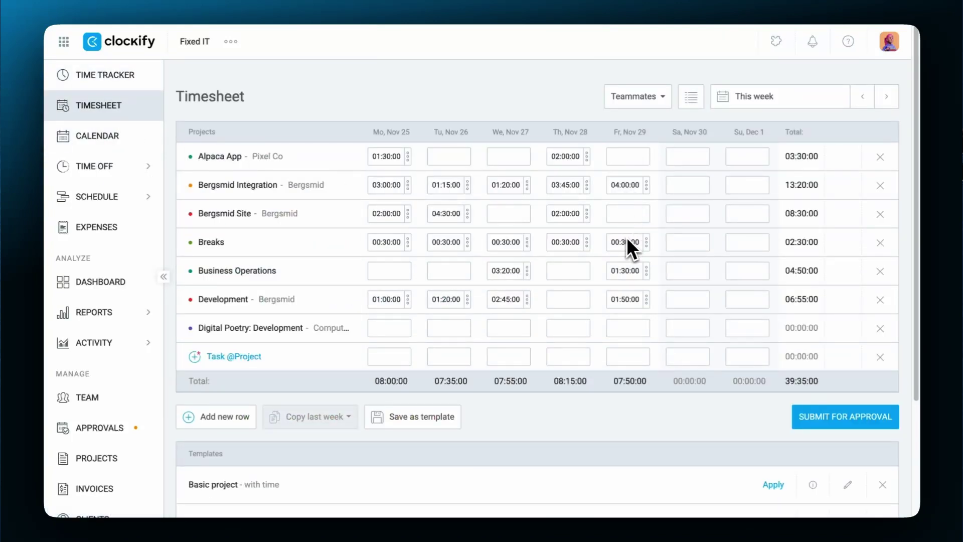
pyautogui.click(153, 138)
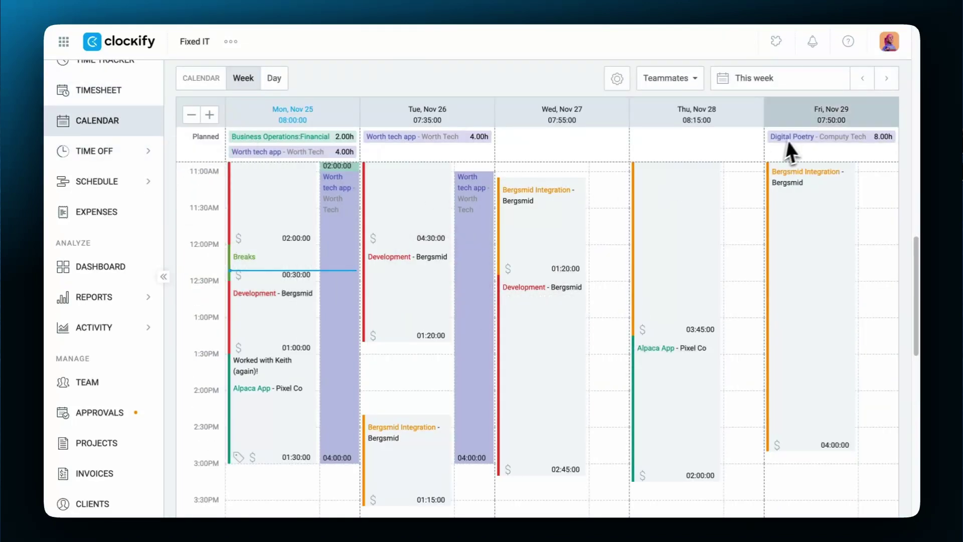
pyautogui.scroll(3, 816, 271)
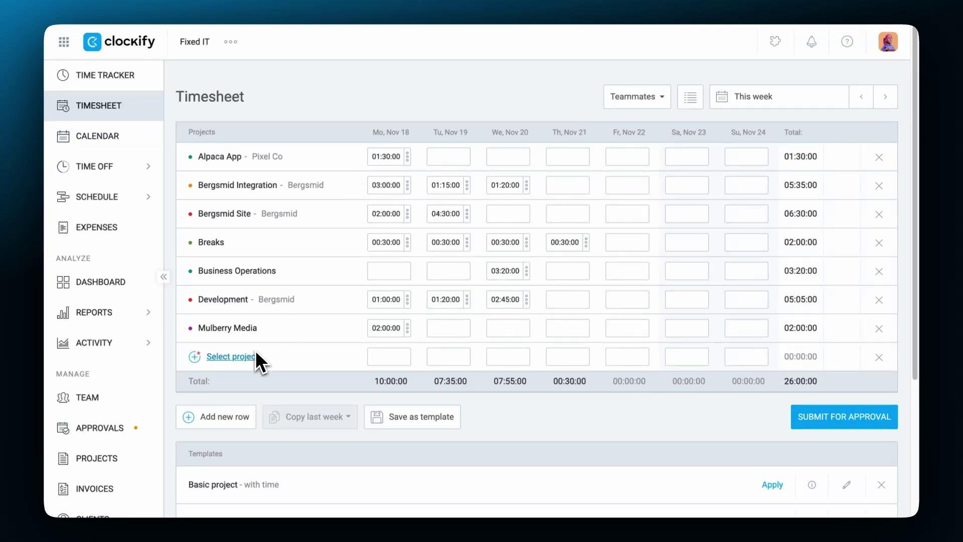
# Add a new timesheet row set to Bergsmid Integration's Design task
pyautogui.click(236, 416)
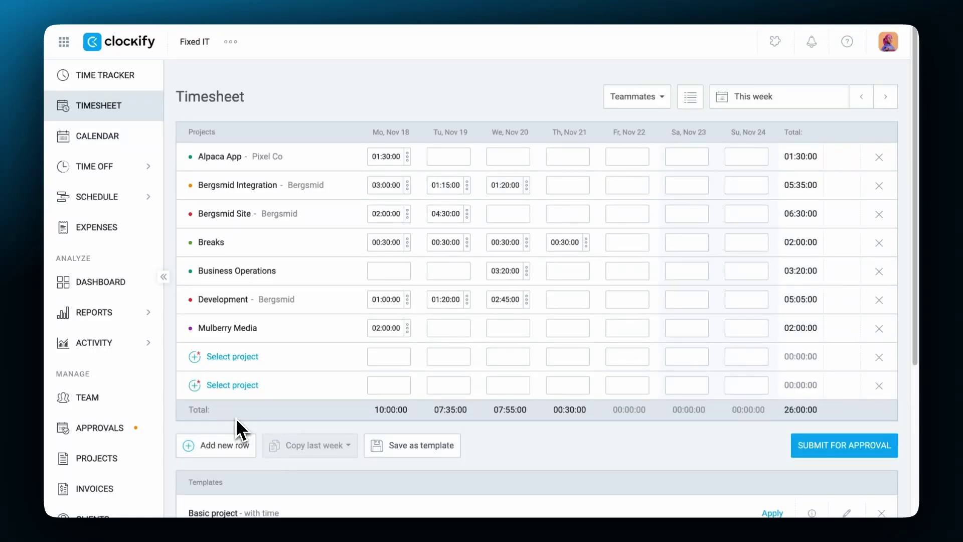
pyautogui.click(243, 391)
pyautogui.scroll(-1, 282, 389)
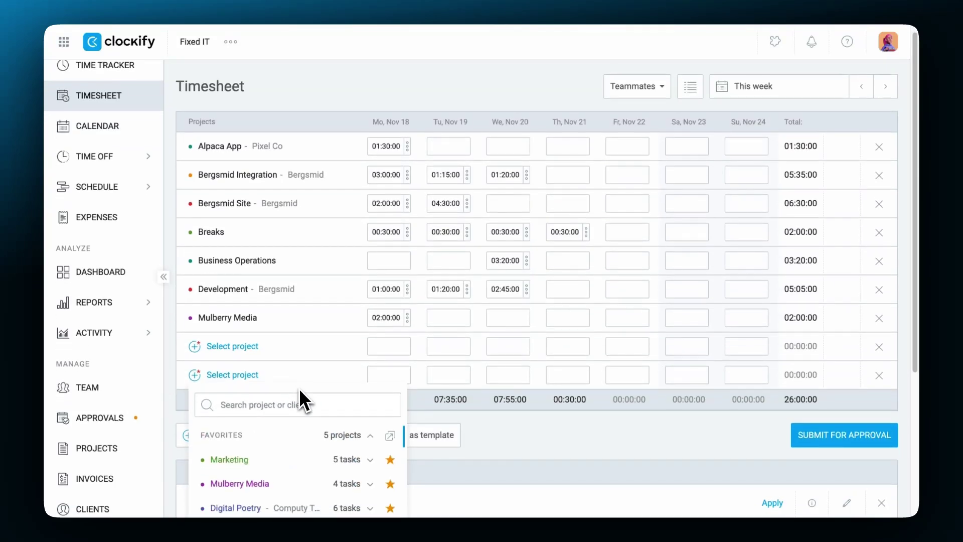
pyautogui.click(389, 436)
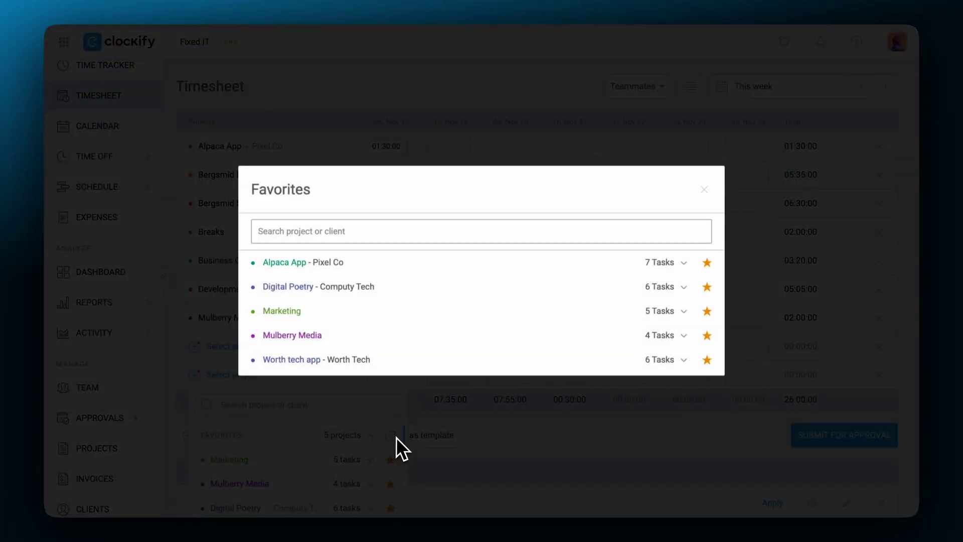
pyautogui.click(704, 189)
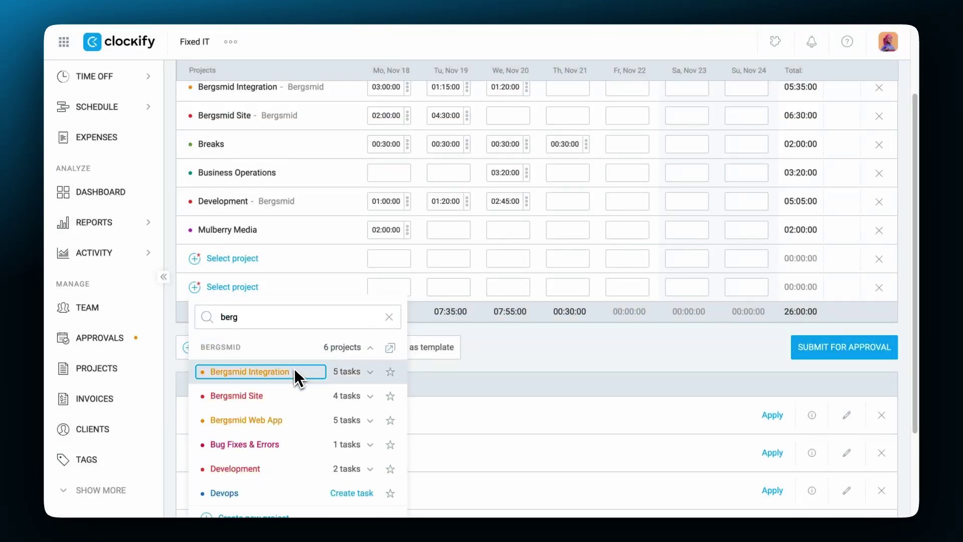
pyautogui.click(290, 371)
pyautogui.click(279, 397)
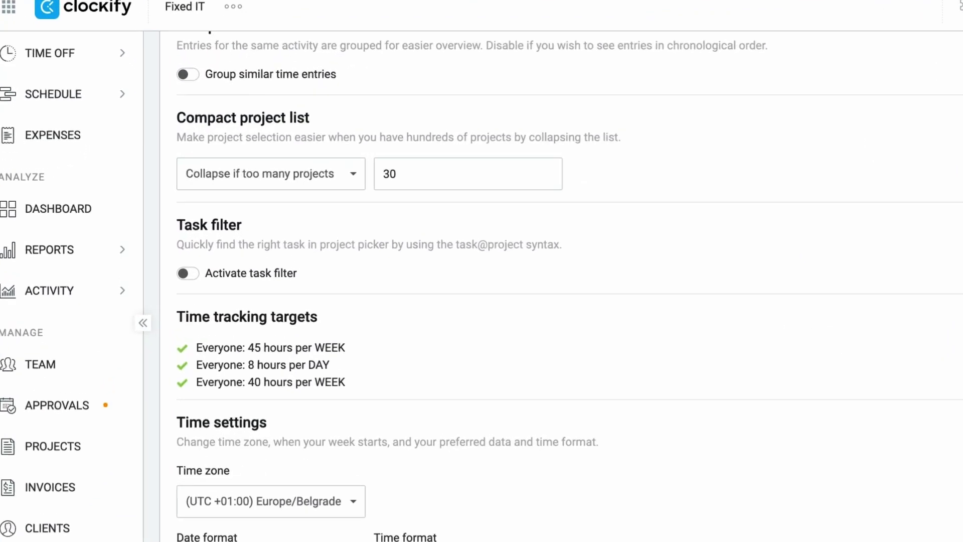
# Turn on the task@project filter and add a Digital Poetry: Development row
pyautogui.click(241, 276)
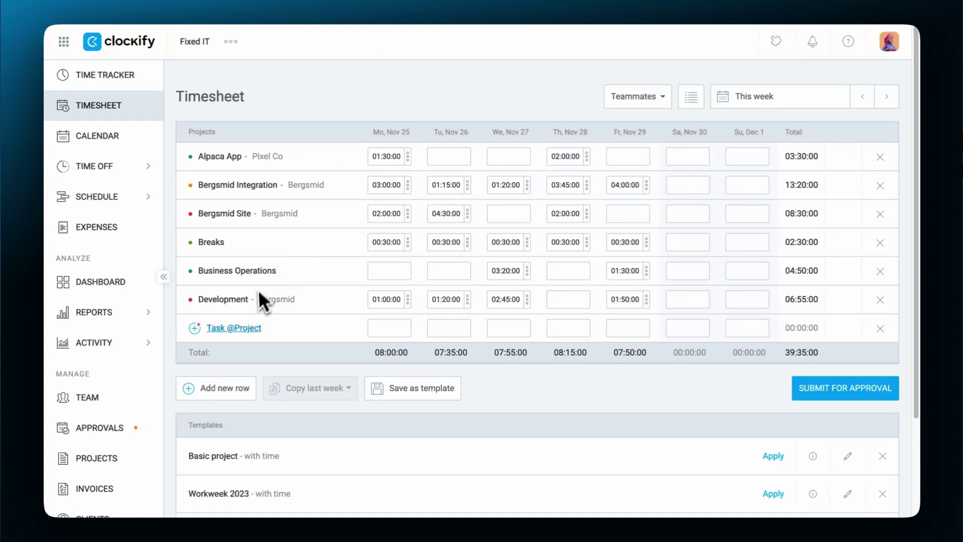
pyautogui.click(248, 327)
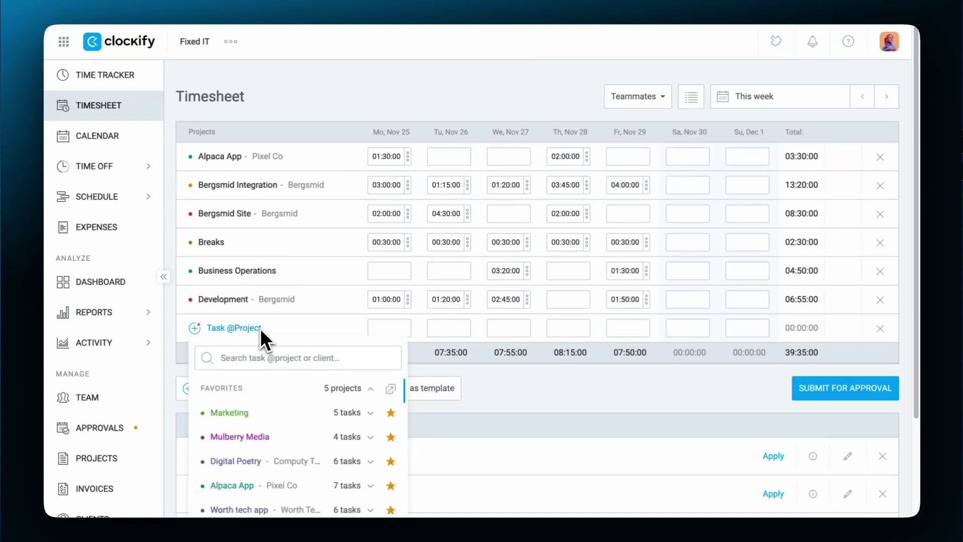
pyautogui.scroll(-1, 306, 396)
pyautogui.click(345, 439)
pyautogui.scroll(-2, 350, 441)
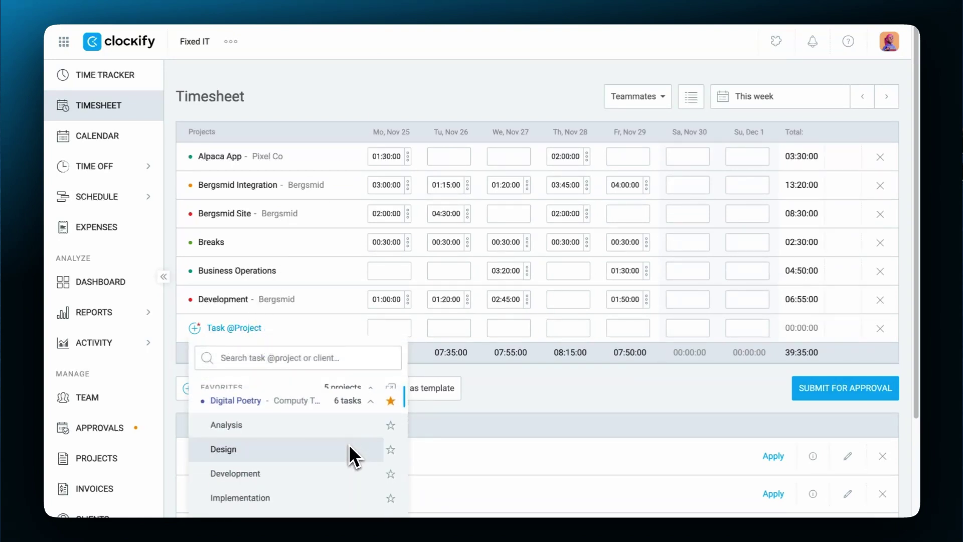
pyautogui.click(278, 479)
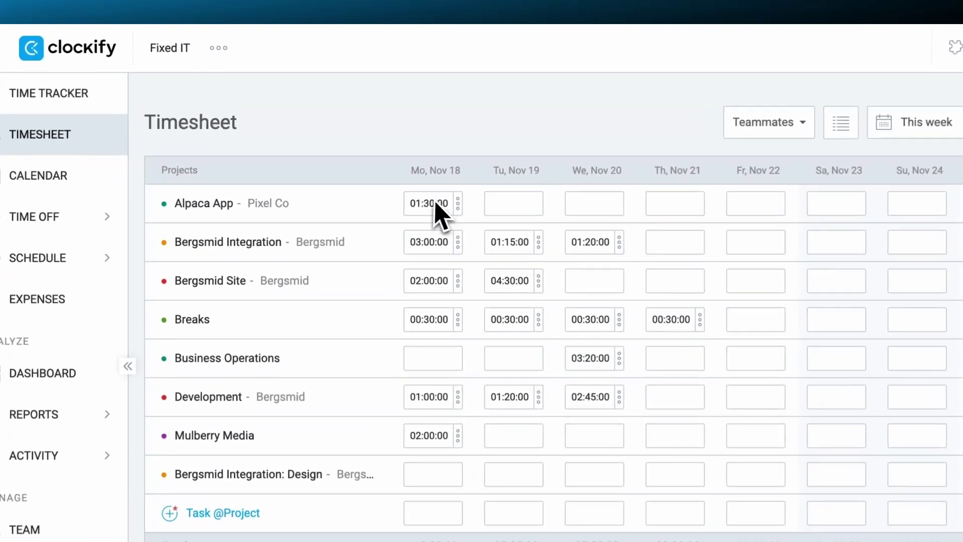
# Give Alpaca App's Monday entry a description and the Overtime, research and Short term tags, then save
pyautogui.click(459, 205)
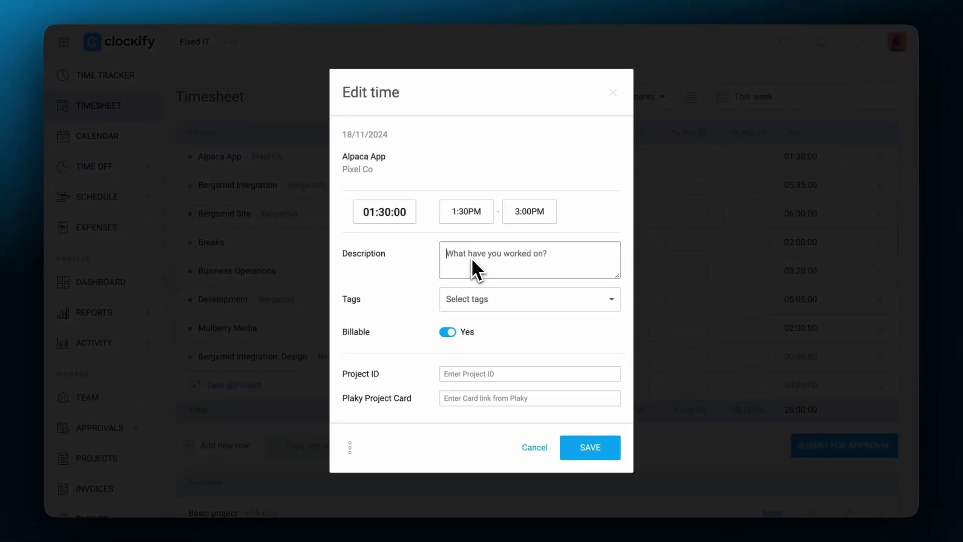
pyautogui.write('Worked with Keith (again)!')
pyautogui.click(503, 295)
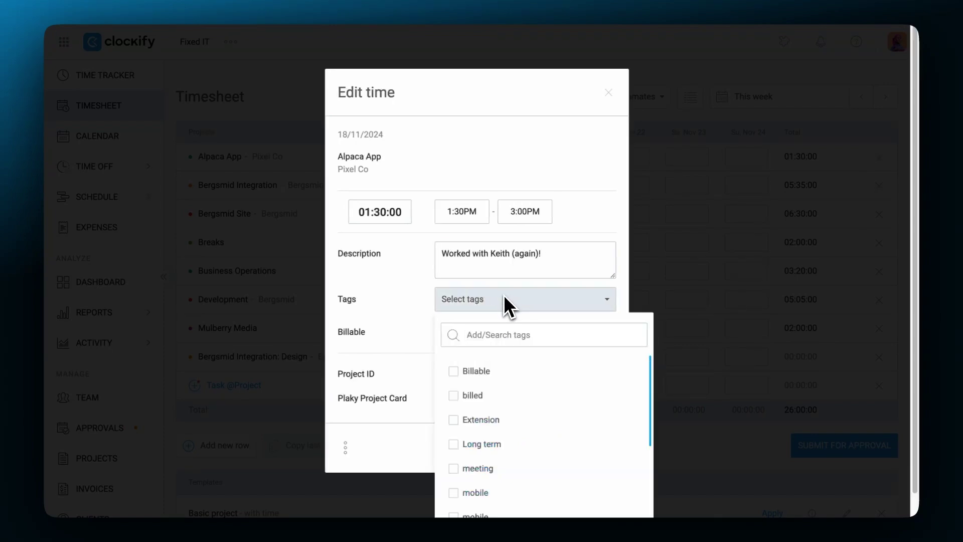
pyautogui.scroll(-3, 525, 375)
pyautogui.click(496, 377)
pyautogui.click(487, 401)
pyautogui.click(486, 425)
pyautogui.click(534, 307)
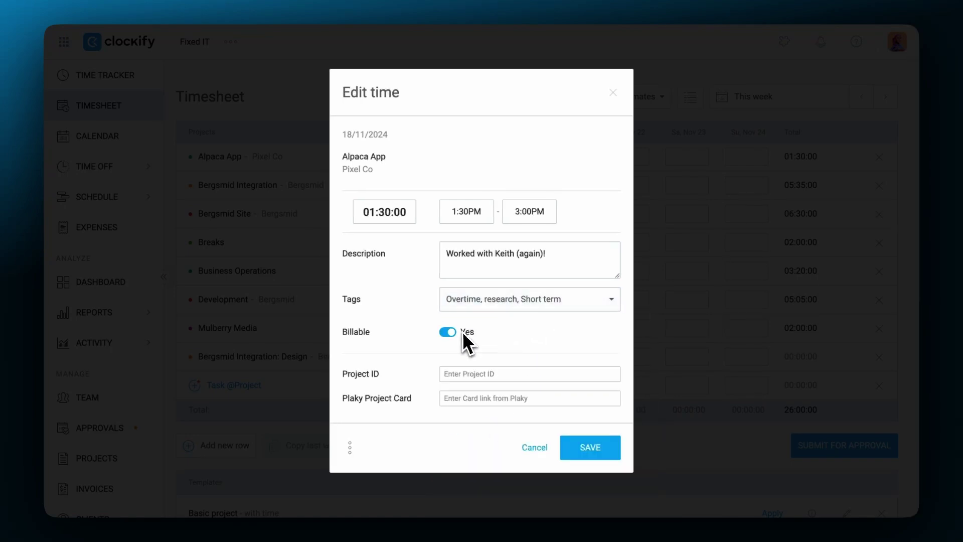
pyautogui.click(577, 448)
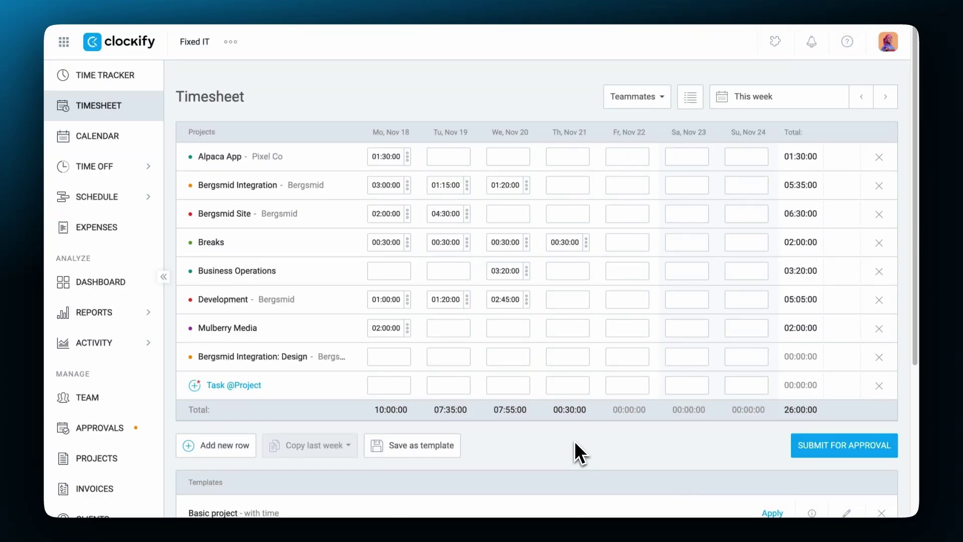
# Change the Mulberry Media row to Business Operations: Product Testing
pyautogui.click(249, 335)
pyautogui.scroll(-3, 289, 396)
pyautogui.click(335, 407)
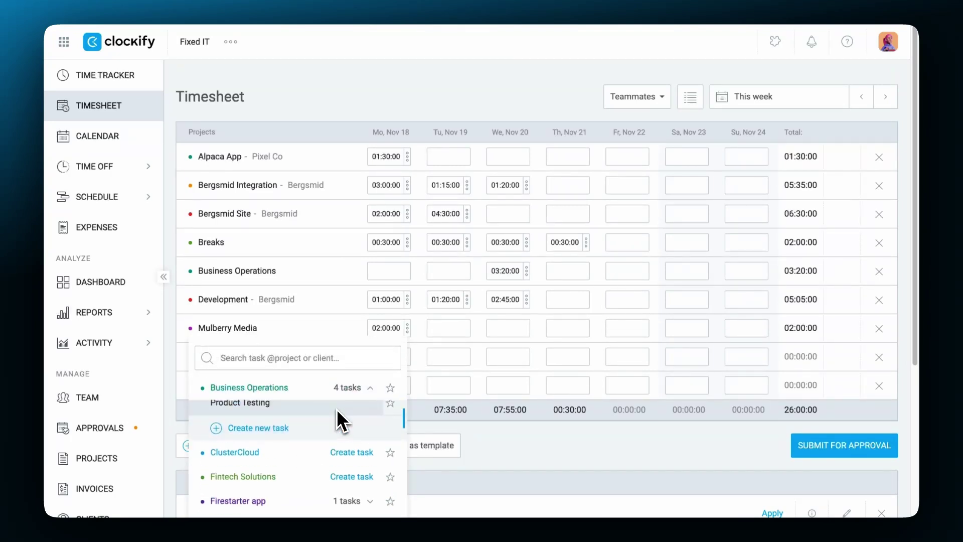
pyautogui.click(336, 408)
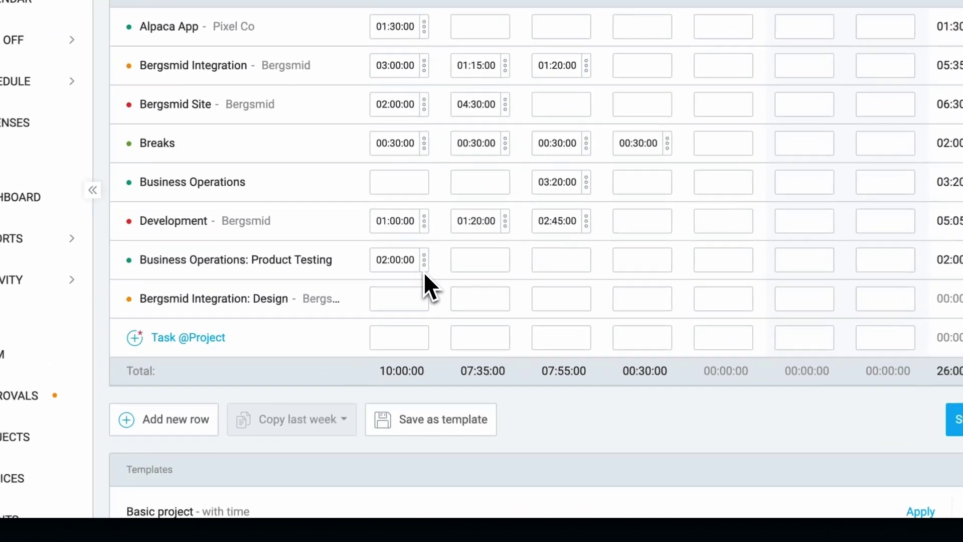
# Delete the Monday 02:00:00 Product Testing entry, dropping the week to 24:00:00
pyautogui.click(407, 329)
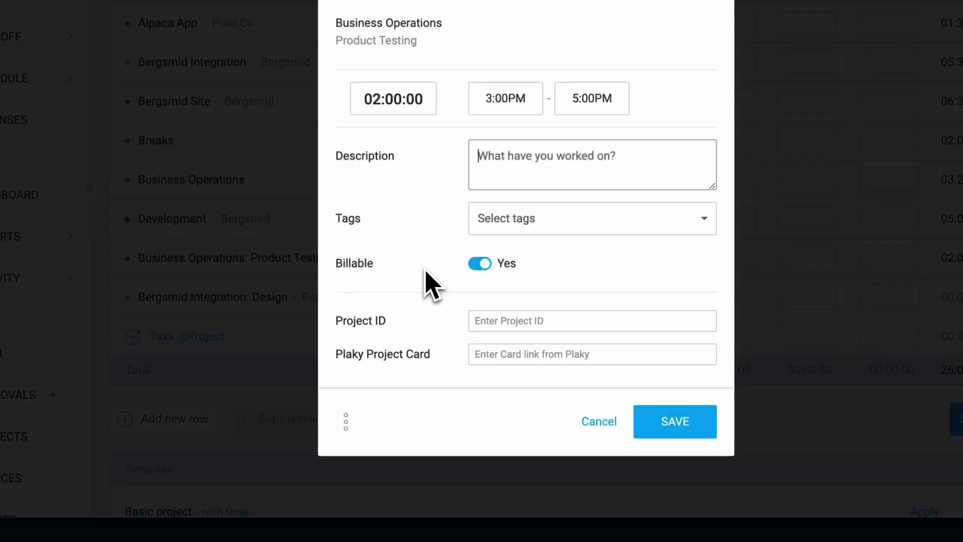
pyautogui.click(346, 423)
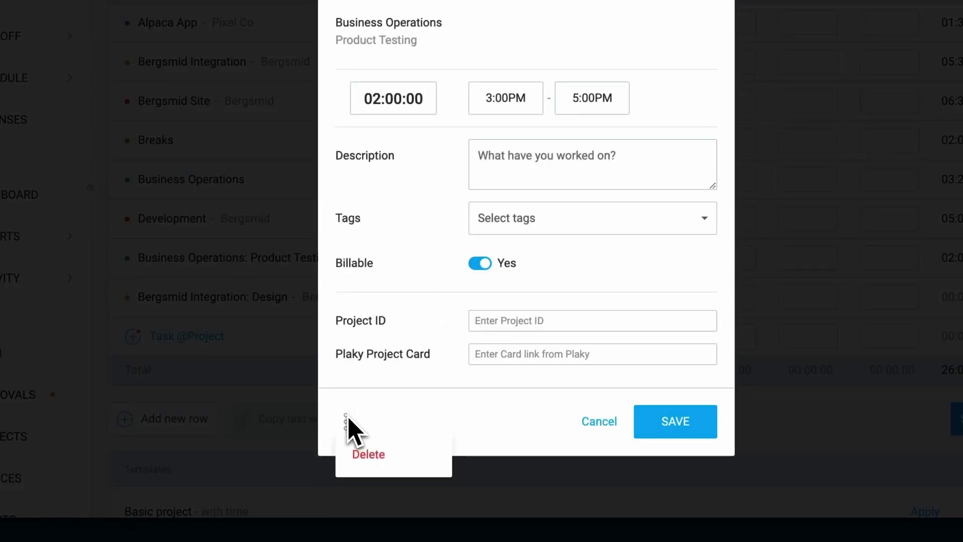
pyautogui.click(372, 452)
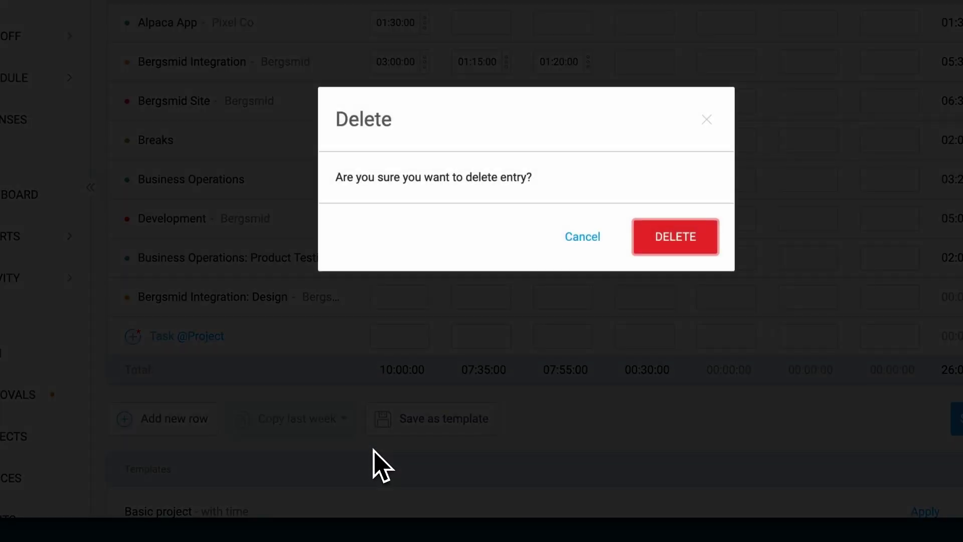
pyautogui.click(657, 249)
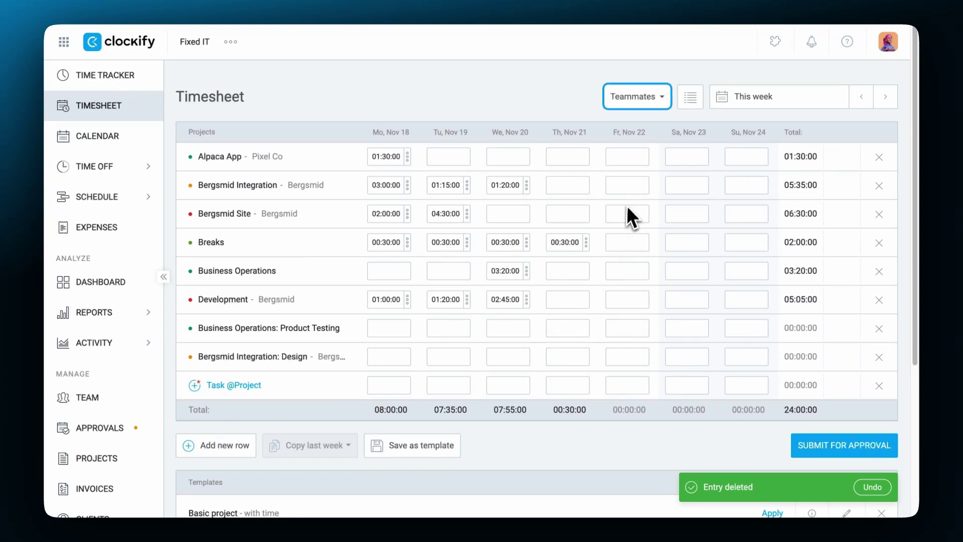
# Switch to a teammate's timesheet using the Teammates dropdown
pyautogui.click(635, 105)
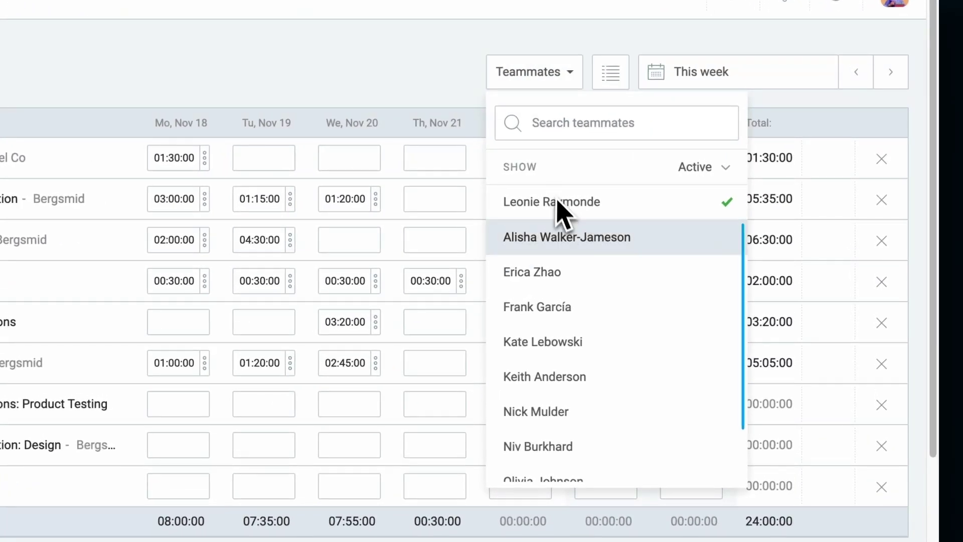
pyautogui.click(587, 377)
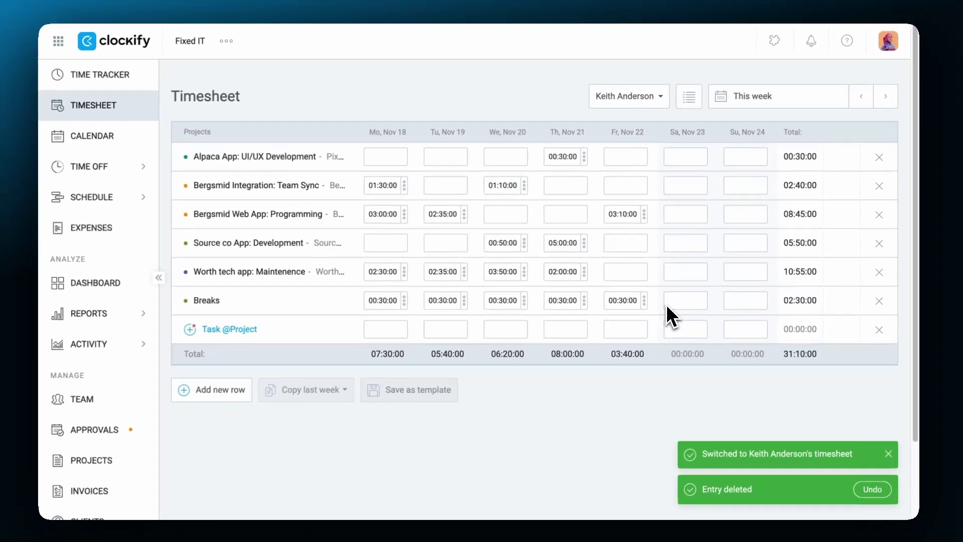
pyautogui.click(630, 96)
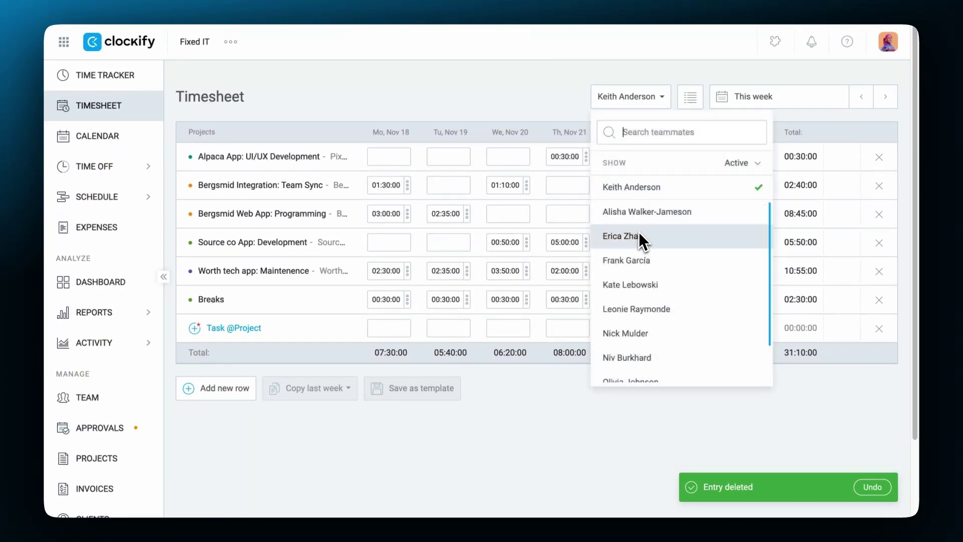
pyautogui.click(640, 234)
# Add a Mulberry Media: Advertising row with 2 hours on Wednesday, then view the previous week
pyautogui.click(261, 271)
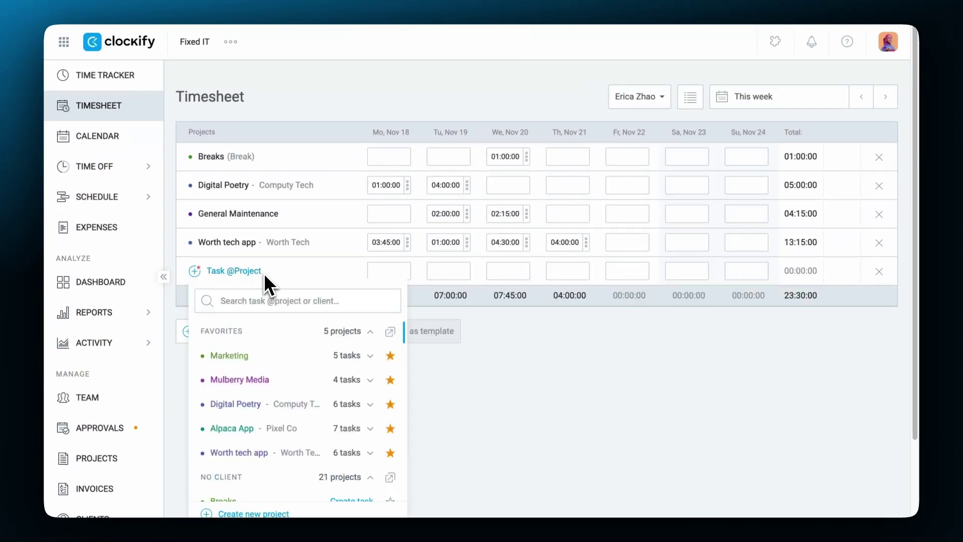
pyautogui.click(343, 377)
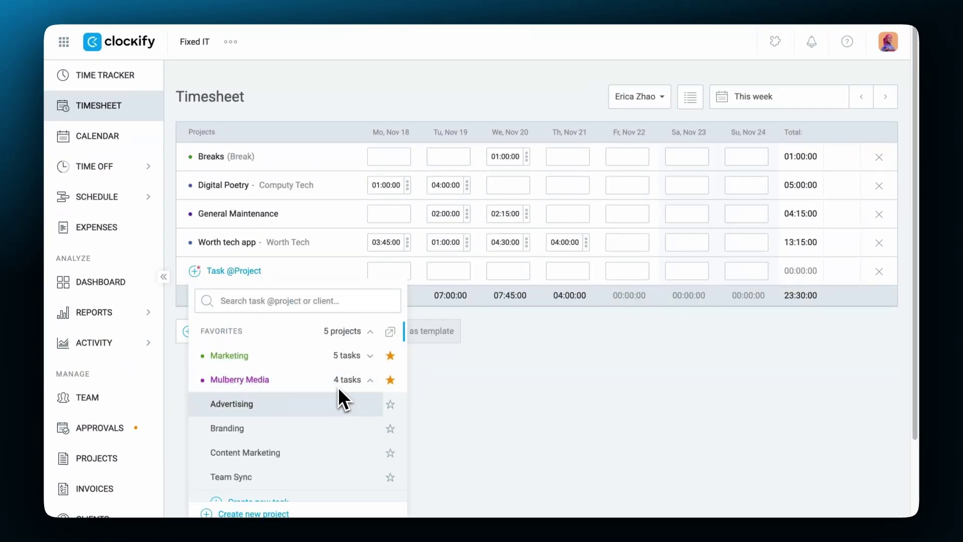
pyautogui.click(333, 400)
pyautogui.click(499, 272)
pyautogui.write('2:00:00')
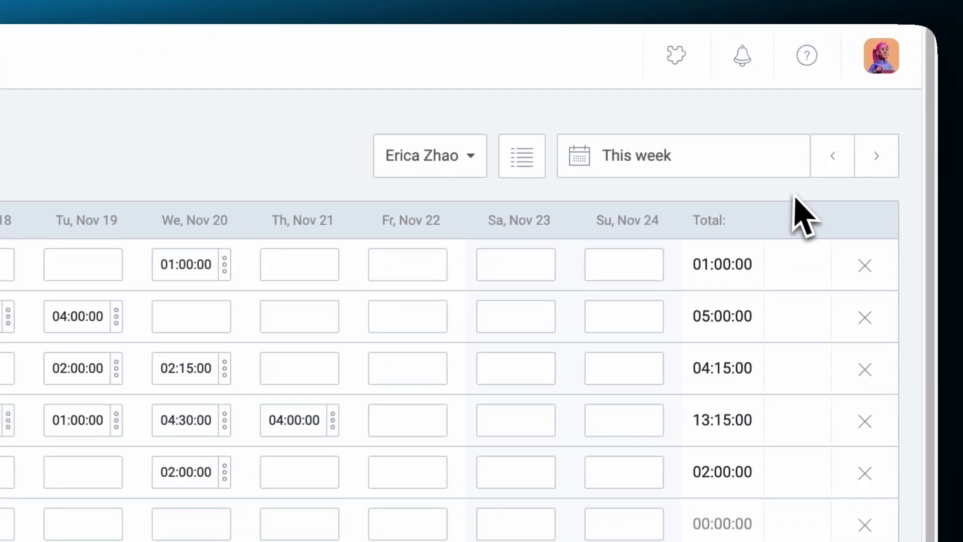
pyautogui.click(856, 105)
# Step back a week and return to your own empty Nov 25 – Dec 1 timesheet
pyautogui.click(829, 165)
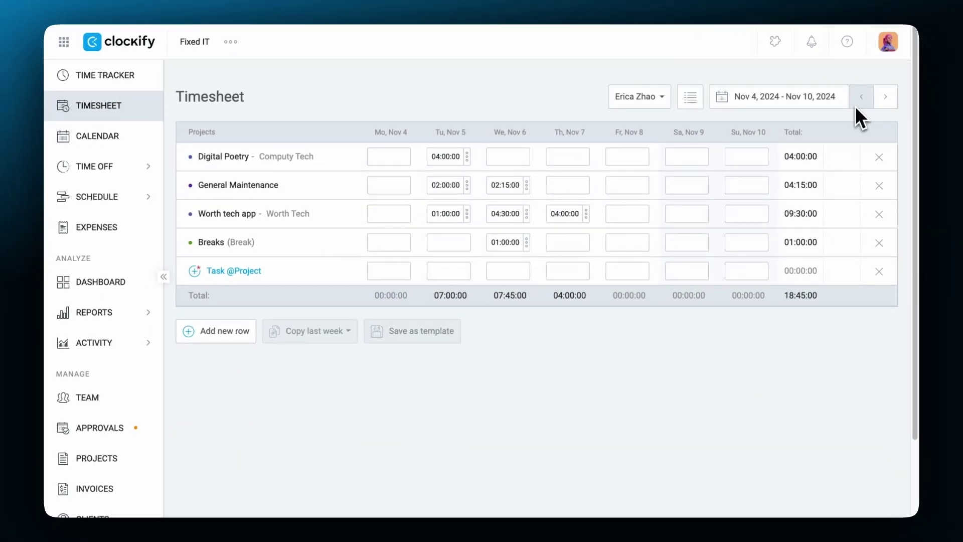
pyautogui.click(652, 97)
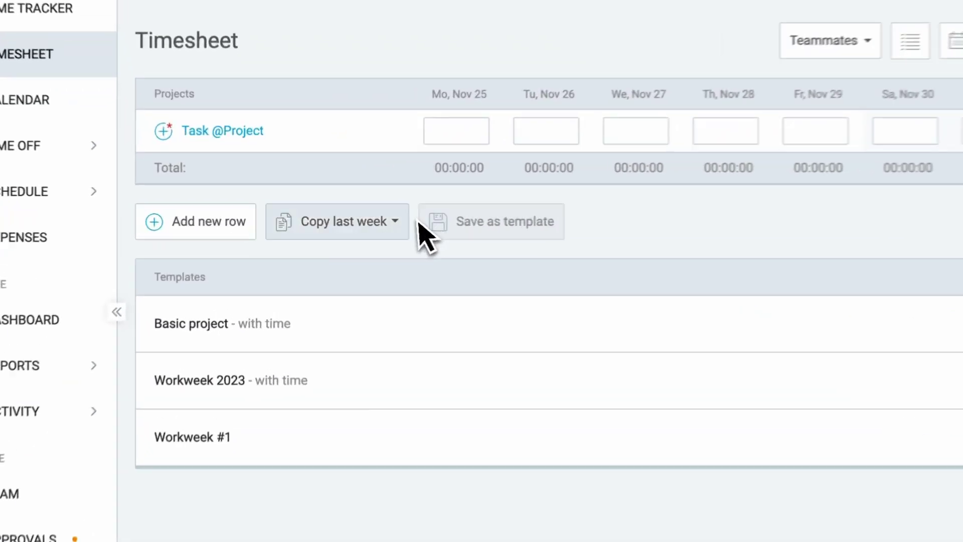
# Copy last week's activities with their times into the Nov 25 – Dec 1 week
pyautogui.click(348, 216)
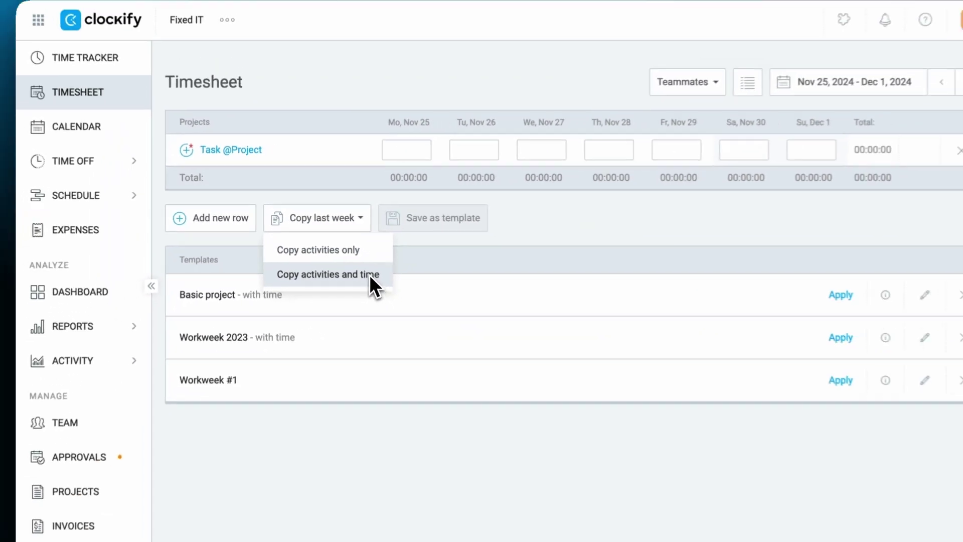
pyautogui.click(442, 319)
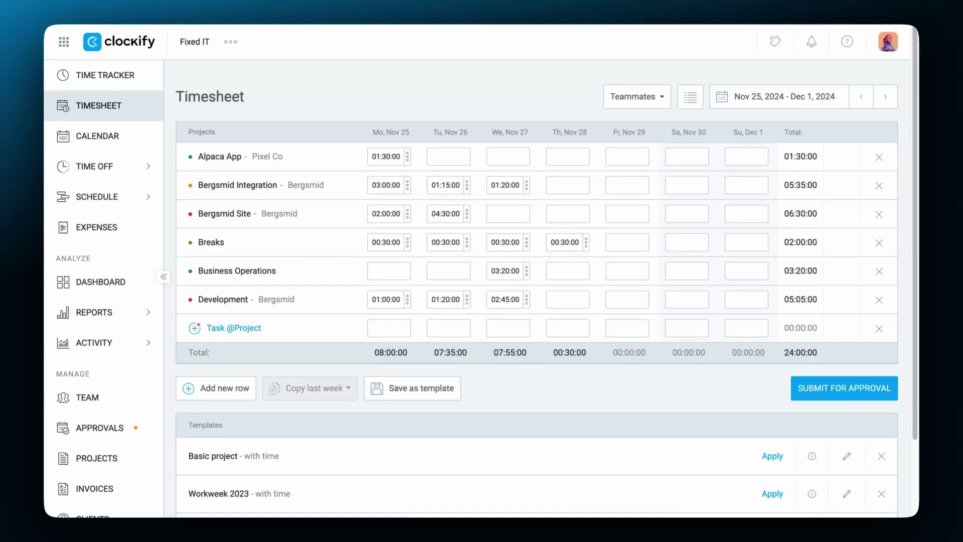
pyautogui.scroll(-3, 536, 301)
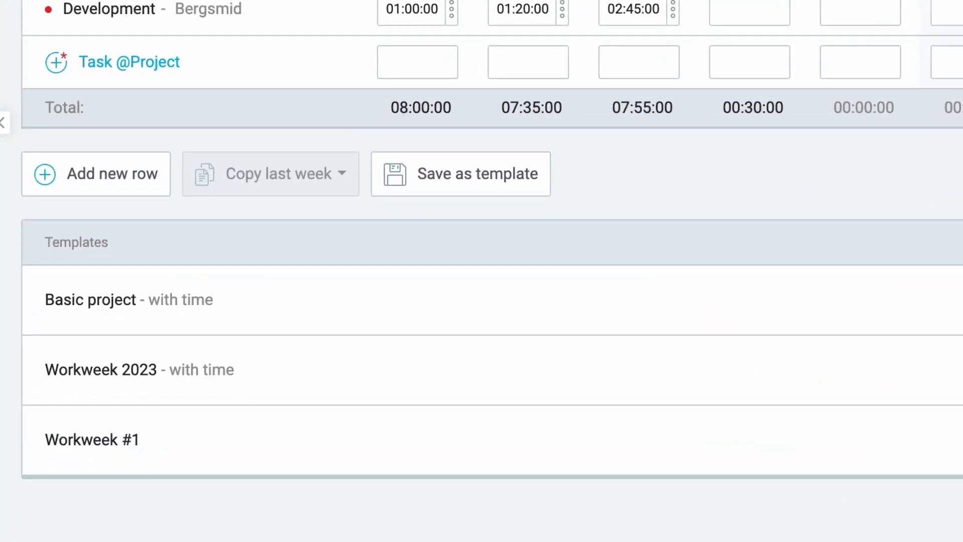
# Save this week's timesheet as the template 'Workweek #2', including its times
pyautogui.click(442, 172)
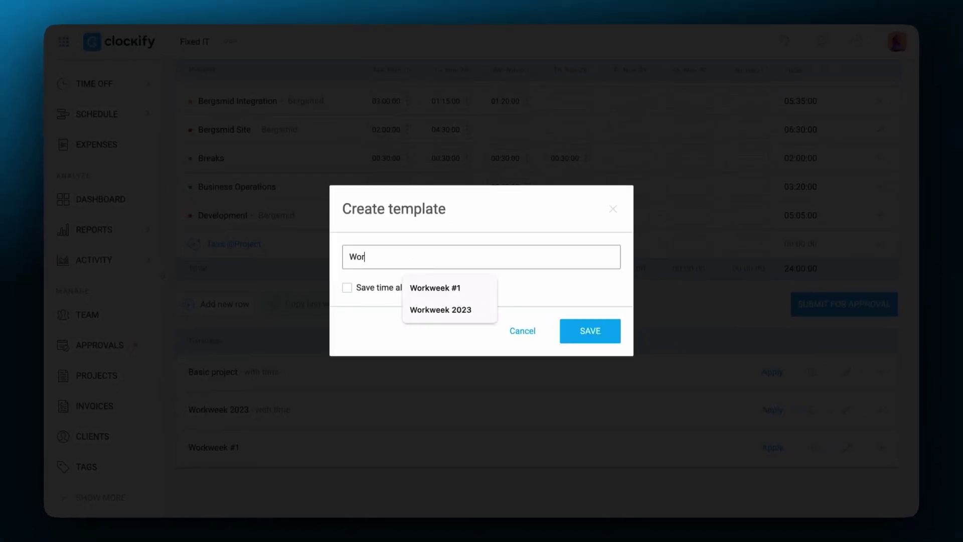
pyautogui.write('kweek #')
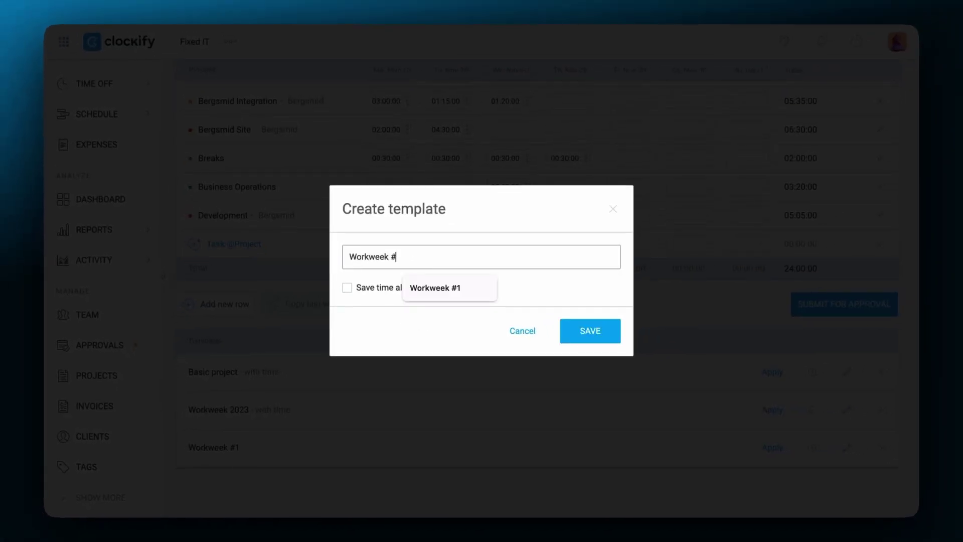
pyautogui.write('2')
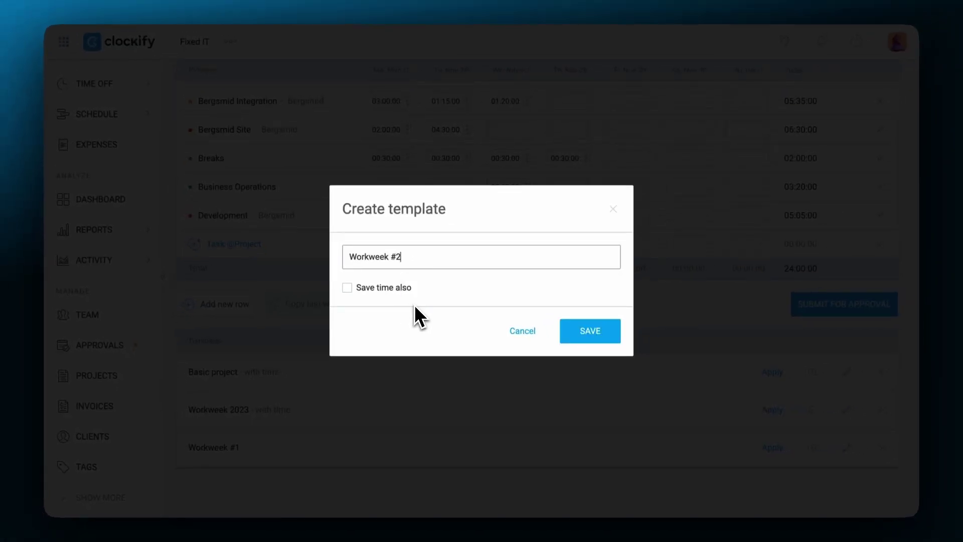
pyautogui.click(351, 291)
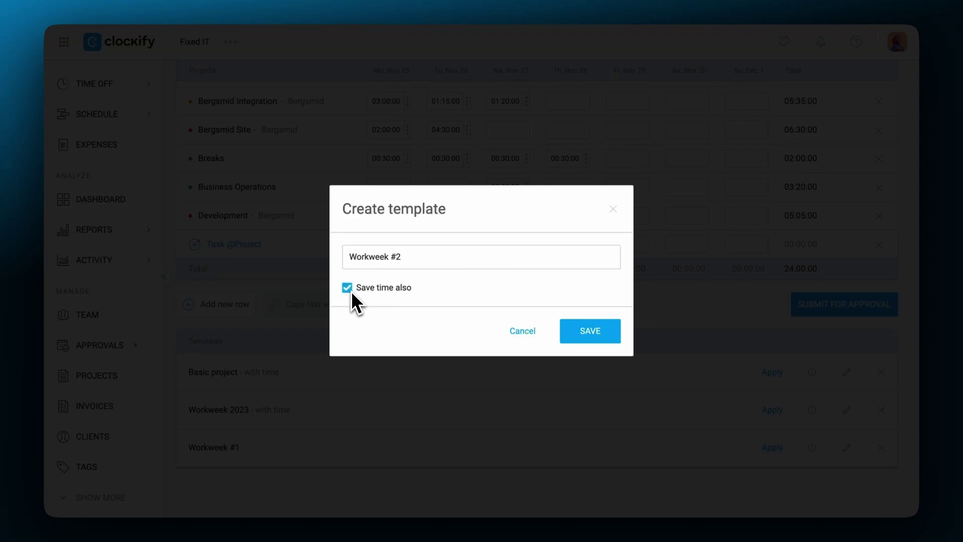
pyautogui.click(584, 338)
pyautogui.scroll(-2, 585, 339)
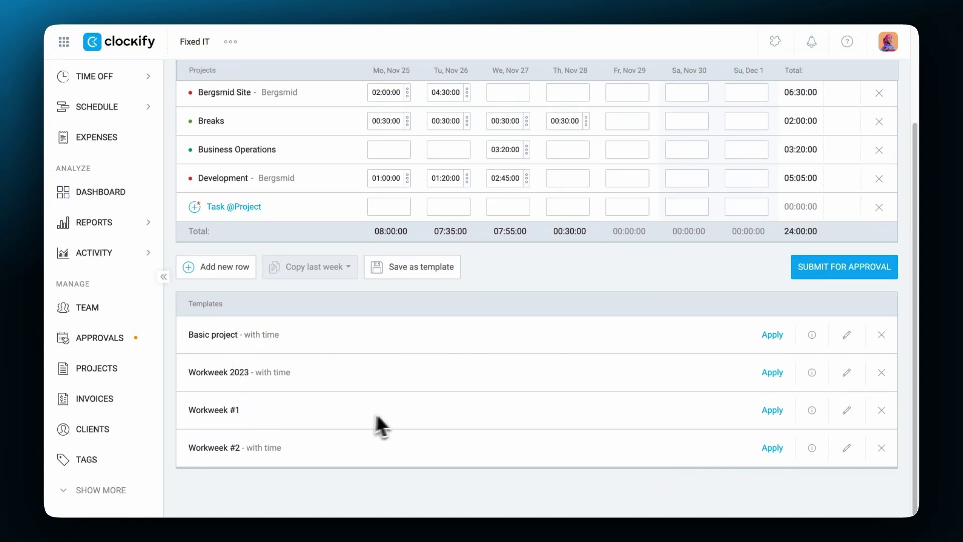
pyautogui.scroll(5, 630, 378)
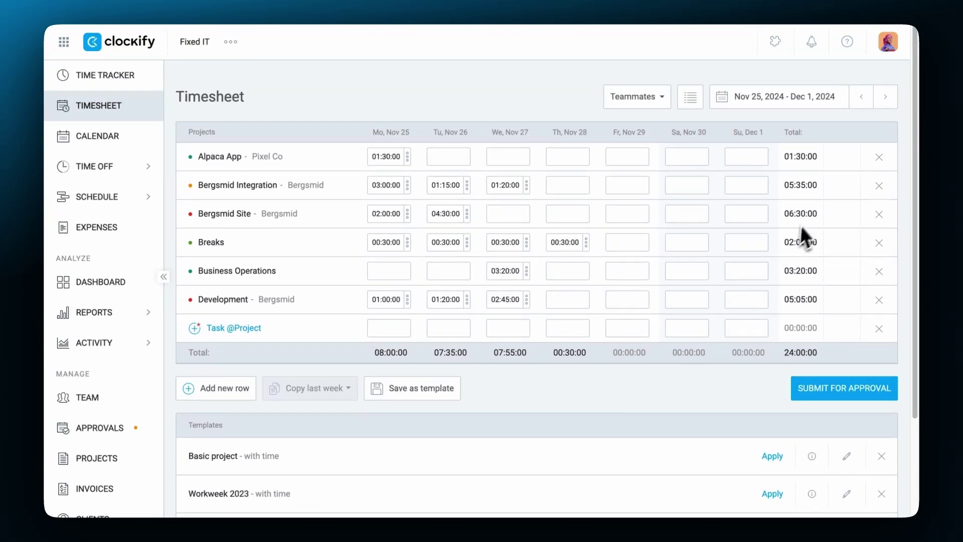
# Fill the following week from the Workweek #2 and Workweek 2023 templates
pyautogui.click(884, 106)
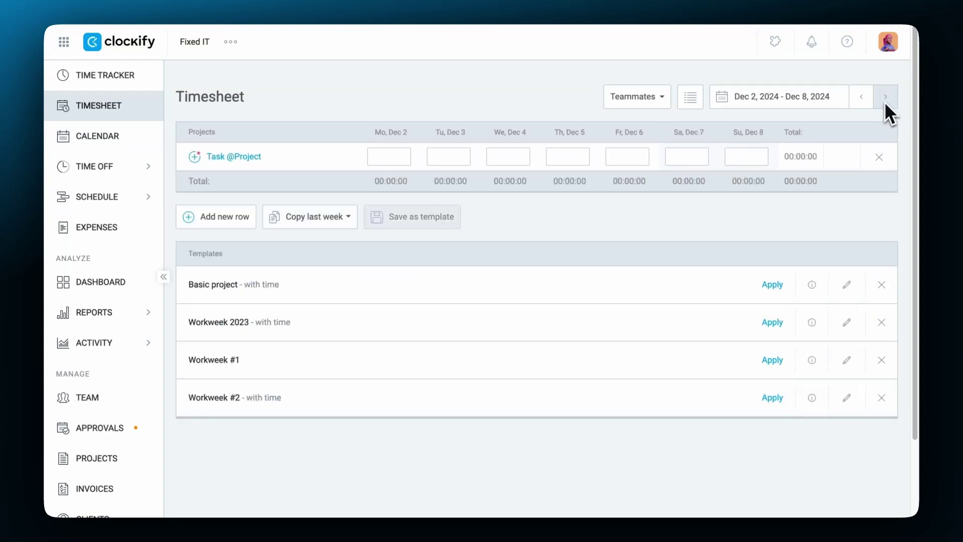
pyautogui.click(774, 399)
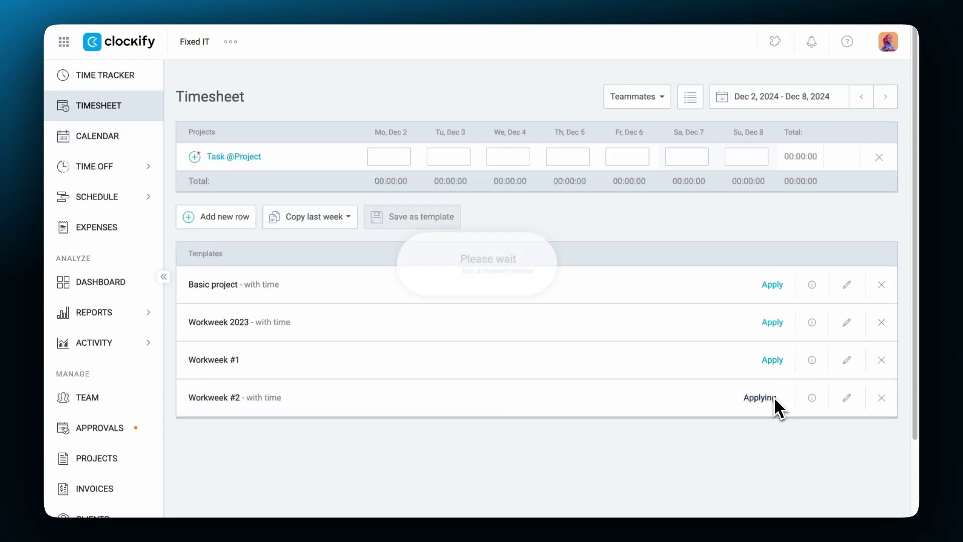
pyautogui.scroll(-3, 773, 406)
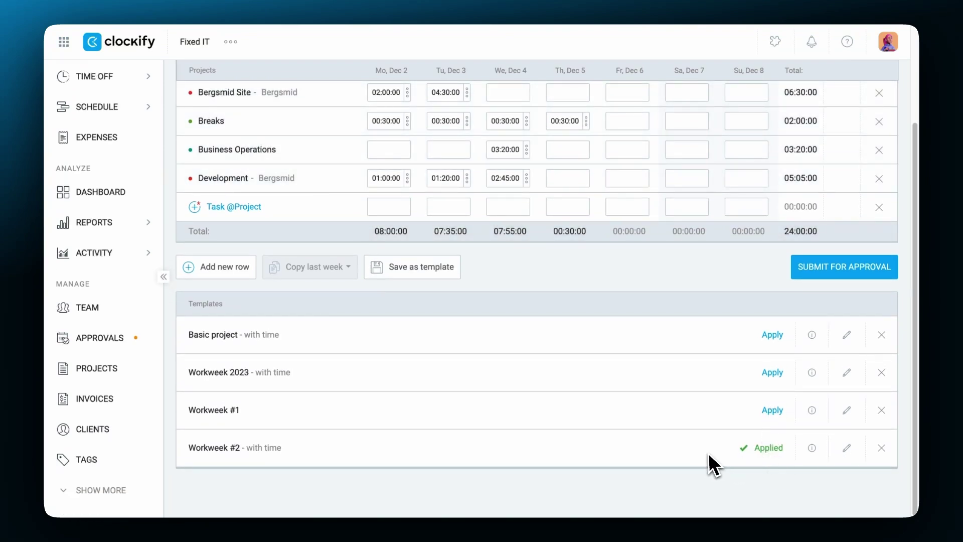
pyautogui.scroll(2, 706, 451)
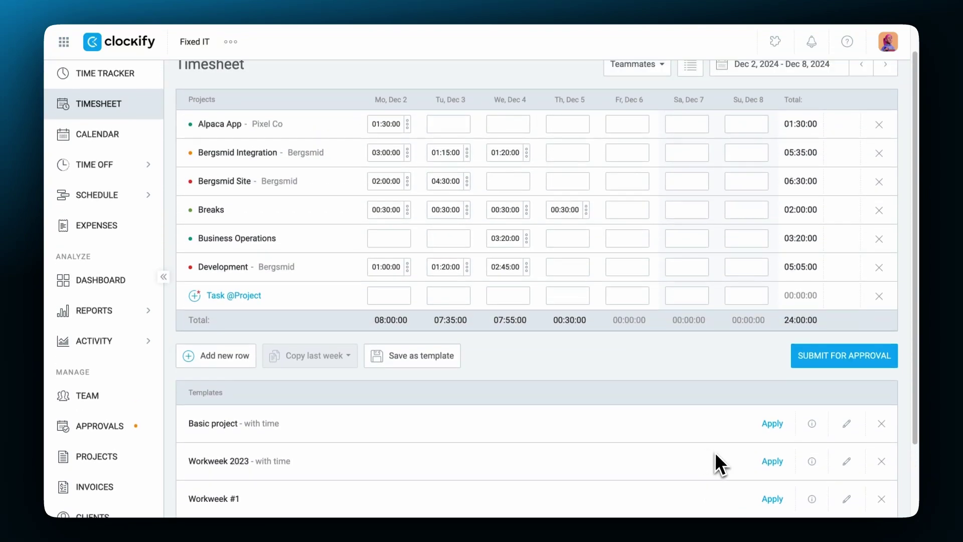
pyautogui.click(763, 460)
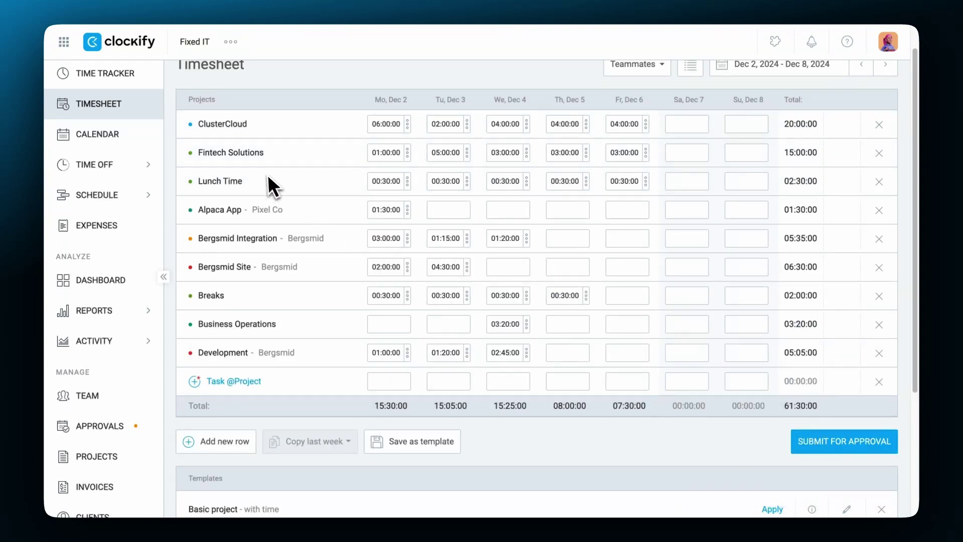
# Leave the Fintech Solutions row's project unchanged and open the Team members page
pyautogui.click(245, 155)
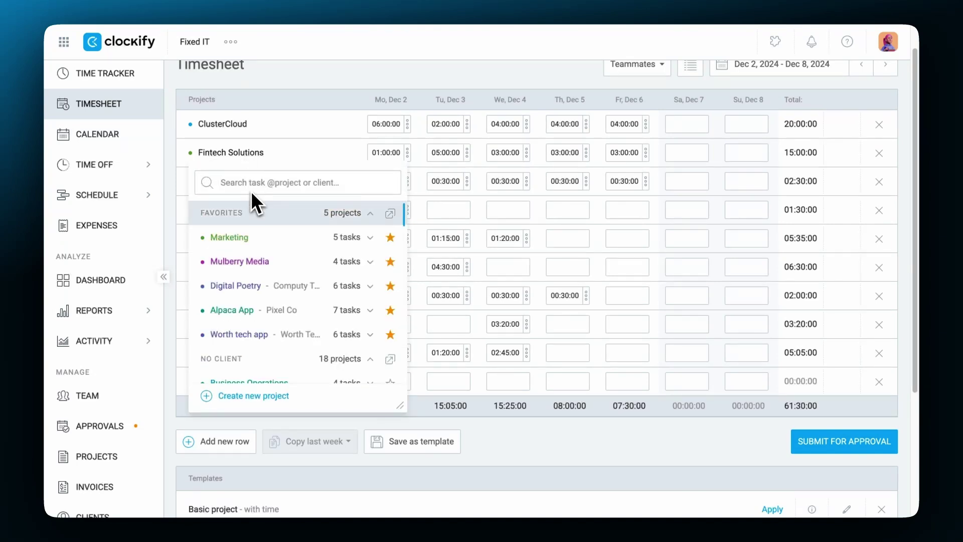
pyautogui.press('Escape')
pyautogui.click(407, 157)
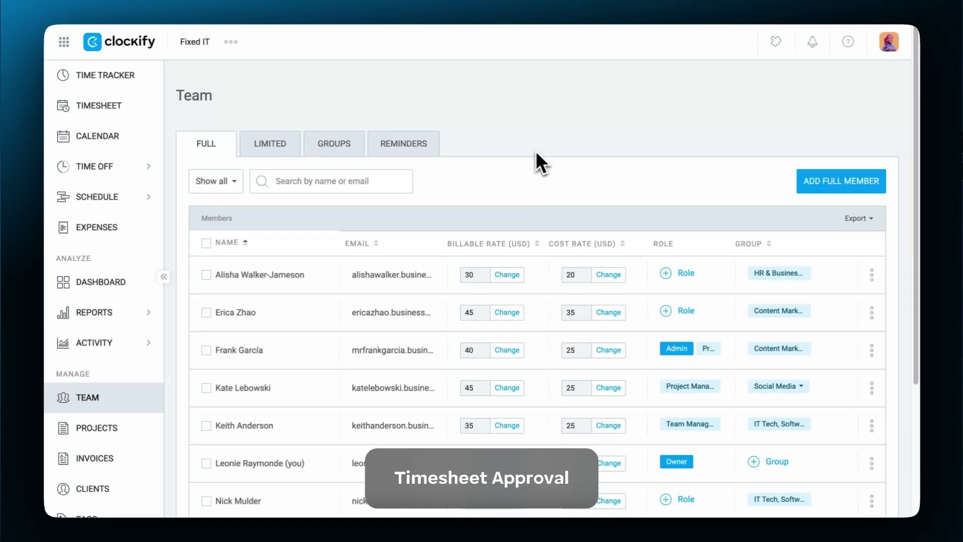
# Add a reminder for Everyone tracking less than 40 hours per Week, then view its email
pyautogui.click(416, 148)
pyautogui.click(519, 182)
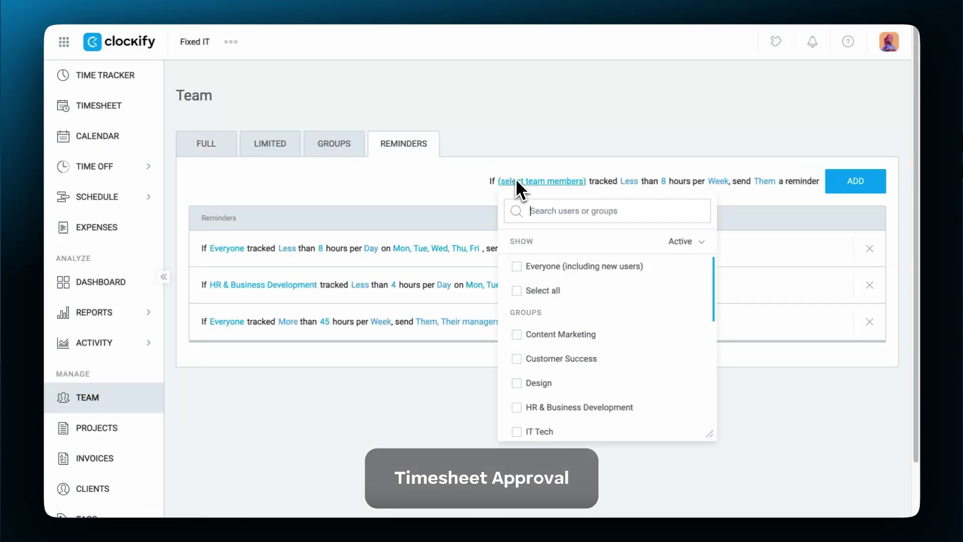
pyautogui.click(629, 182)
pyautogui.click(665, 182)
pyautogui.click(630, 206)
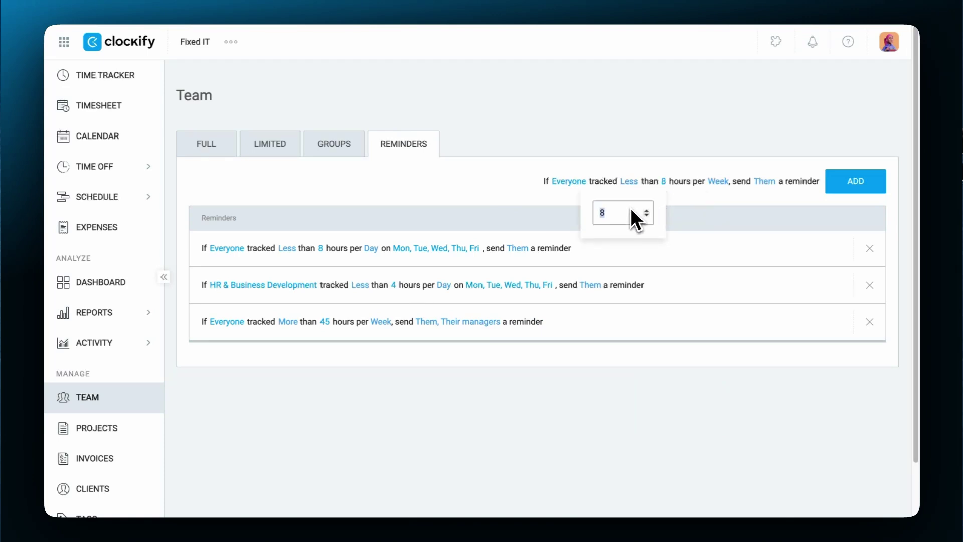
pyautogui.press('BackSpace')
pyautogui.write('40')
pyautogui.click(722, 180)
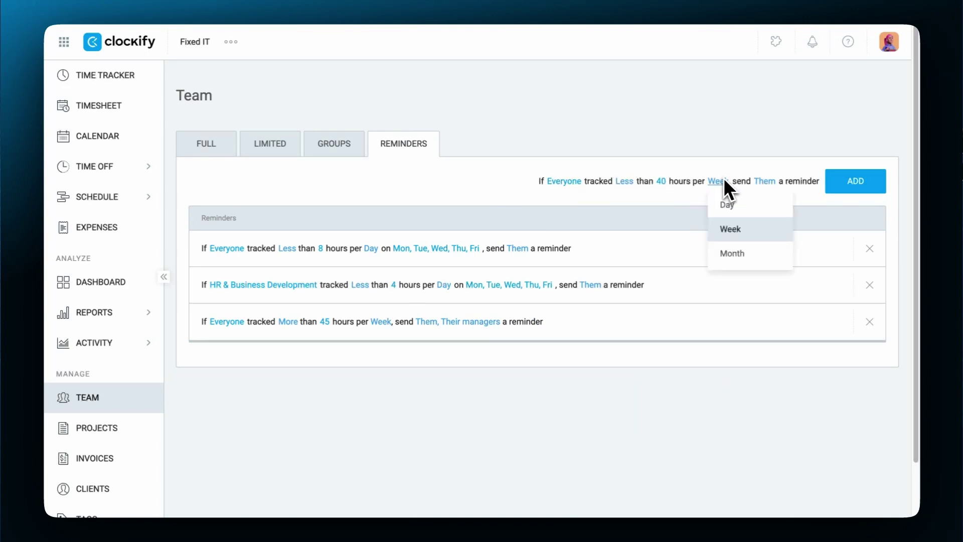
pyautogui.click(847, 185)
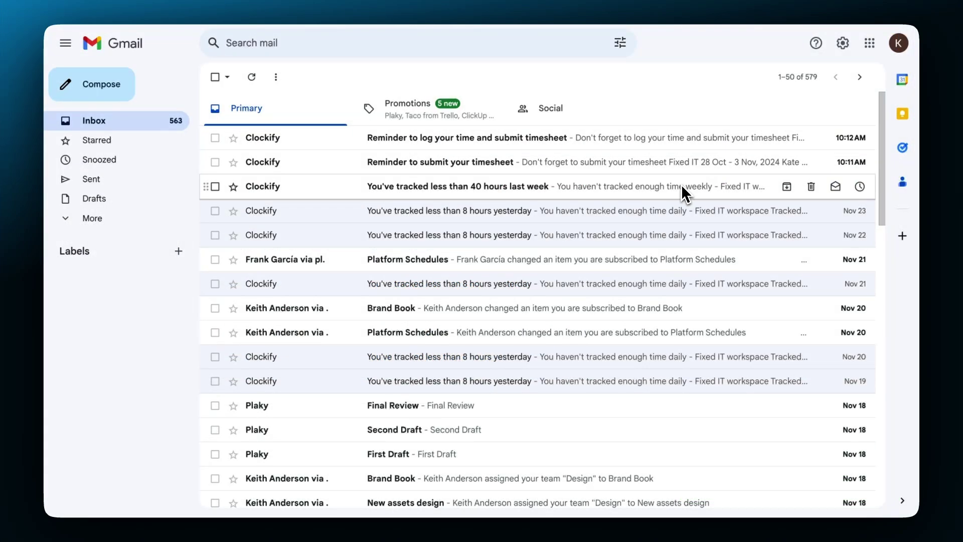
pyautogui.click(681, 184)
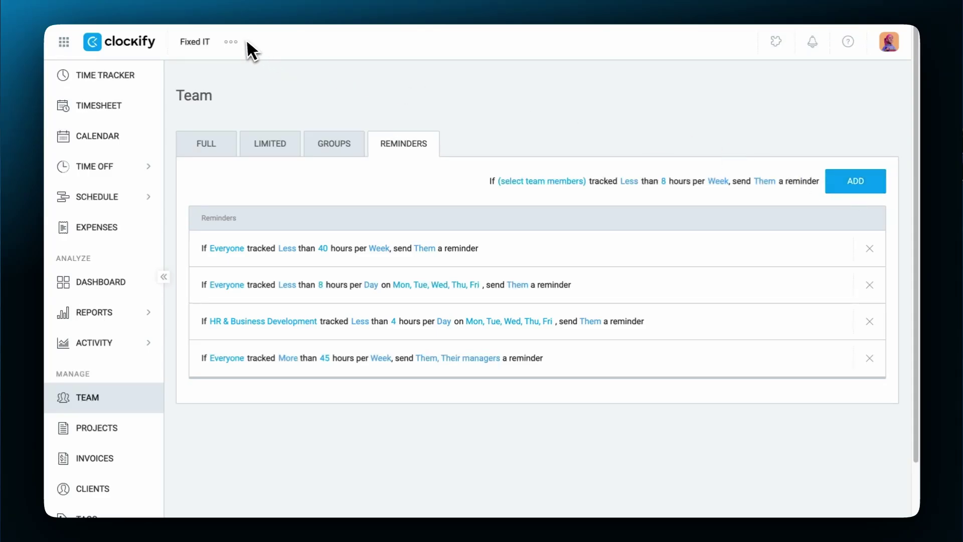
# Switch on Enable approval in the workspace settings' Approval section
pyautogui.click(240, 40)
pyautogui.click(271, 65)
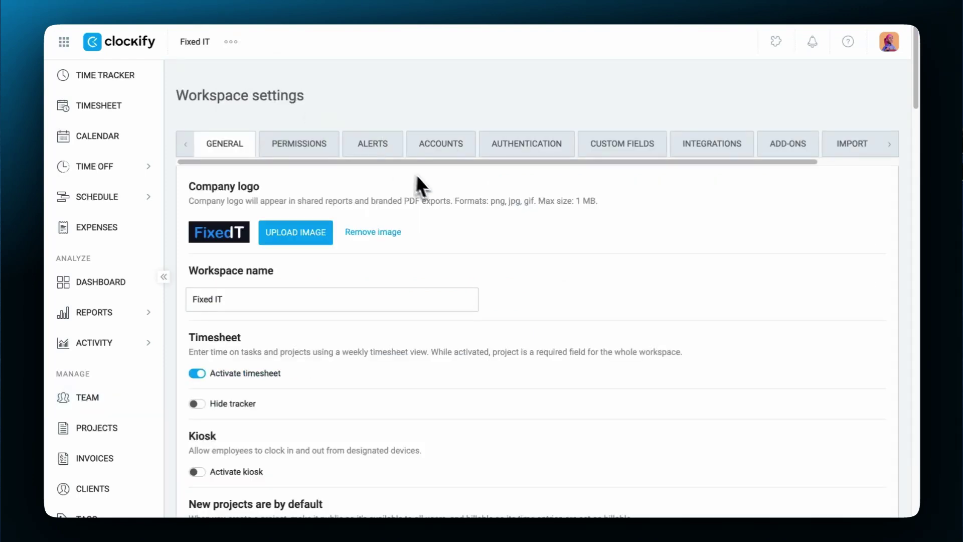
pyautogui.scroll(-15, 462, 200)
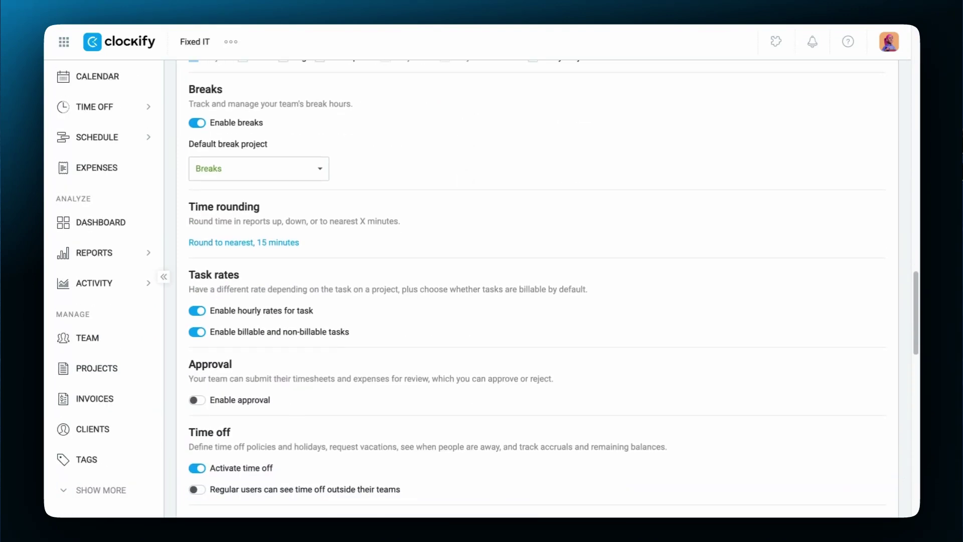
pyautogui.scroll(-2, 461, 200)
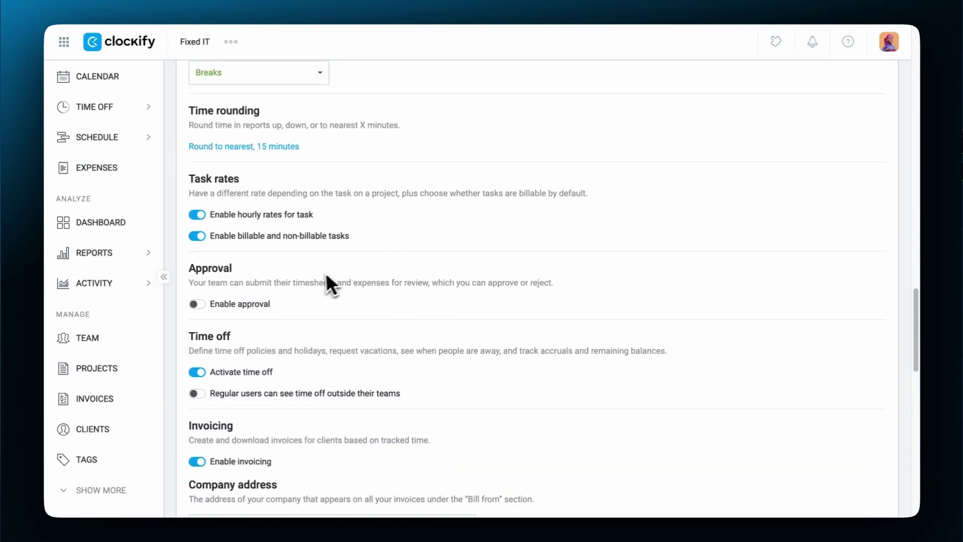
pyautogui.click(247, 305)
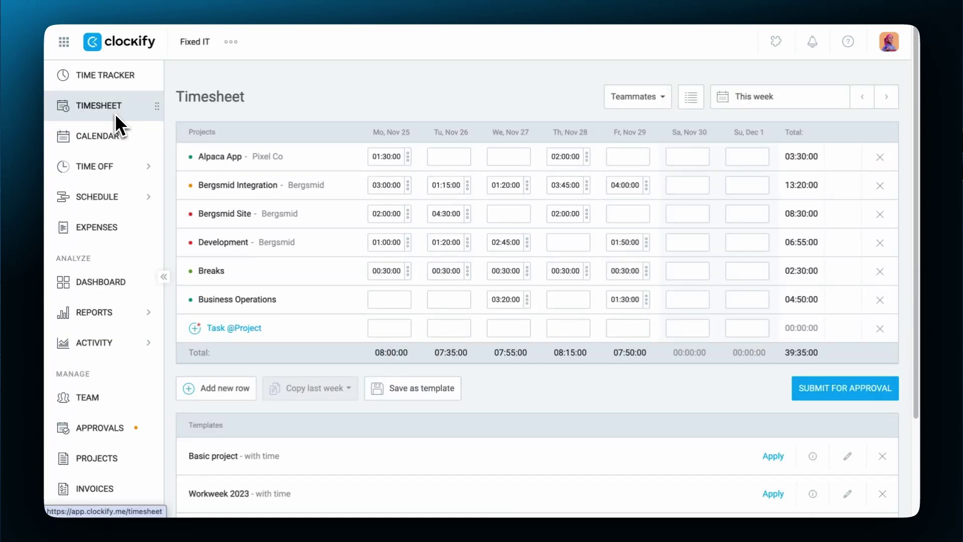
# Submit the Nov 25 – Dec 1 timesheet (39:35:00) for approval and confirm
pyautogui.click(808, 396)
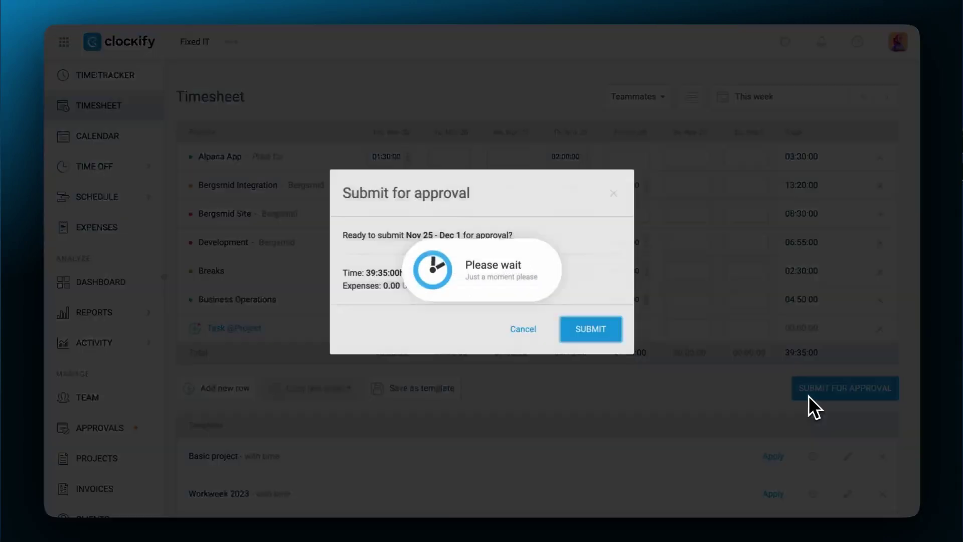
pyautogui.click(585, 346)
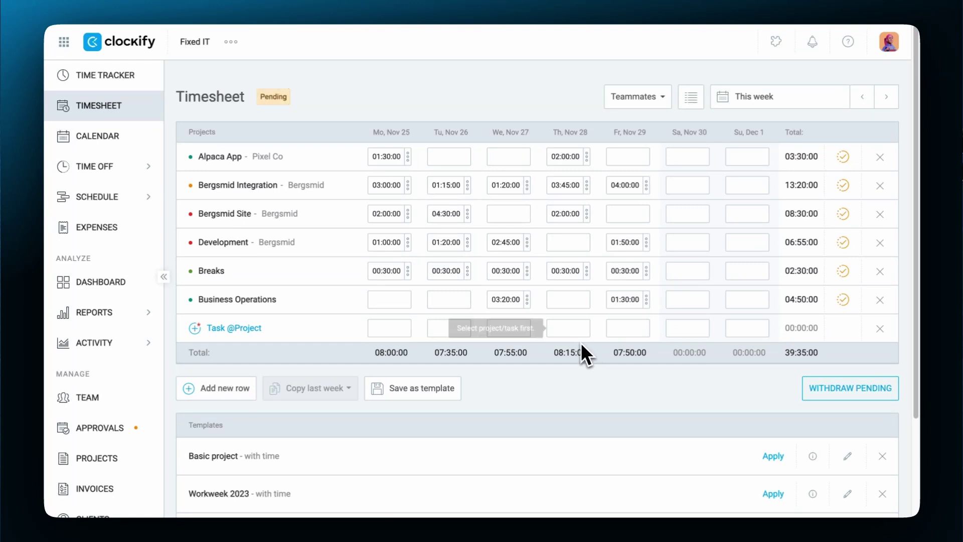
# In workspace Permissions, let admins and team managers approve timesheets
pyautogui.click(238, 45)
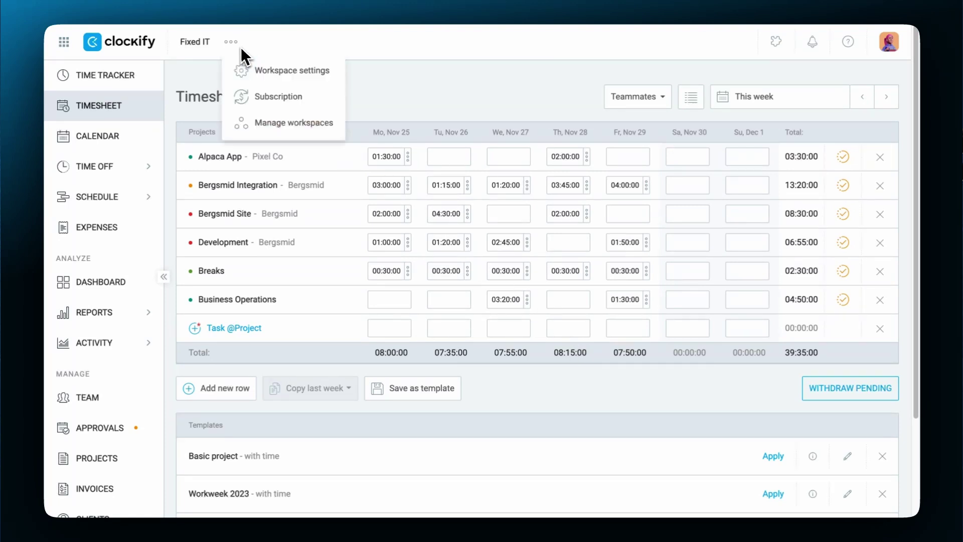
pyautogui.click(266, 69)
pyautogui.click(299, 142)
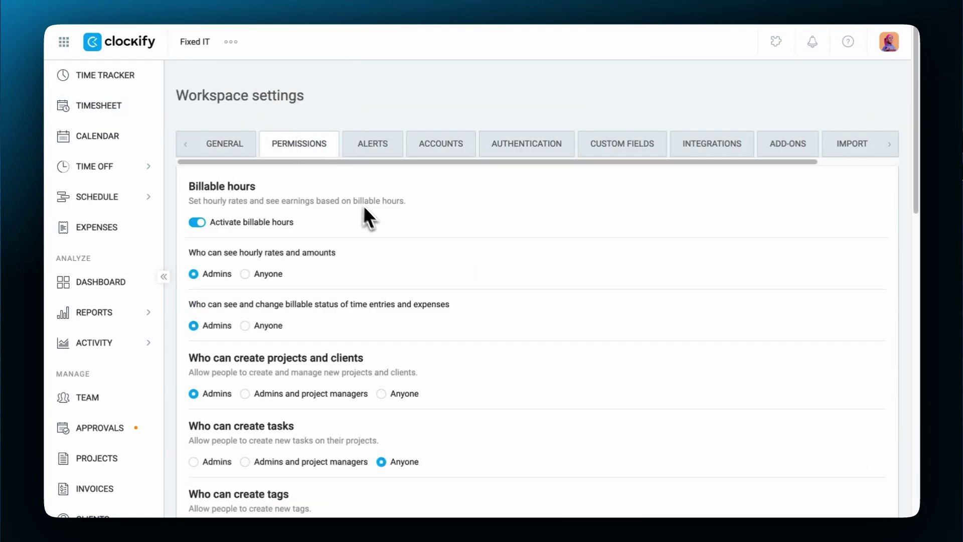
pyautogui.scroll(-8, 472, 305)
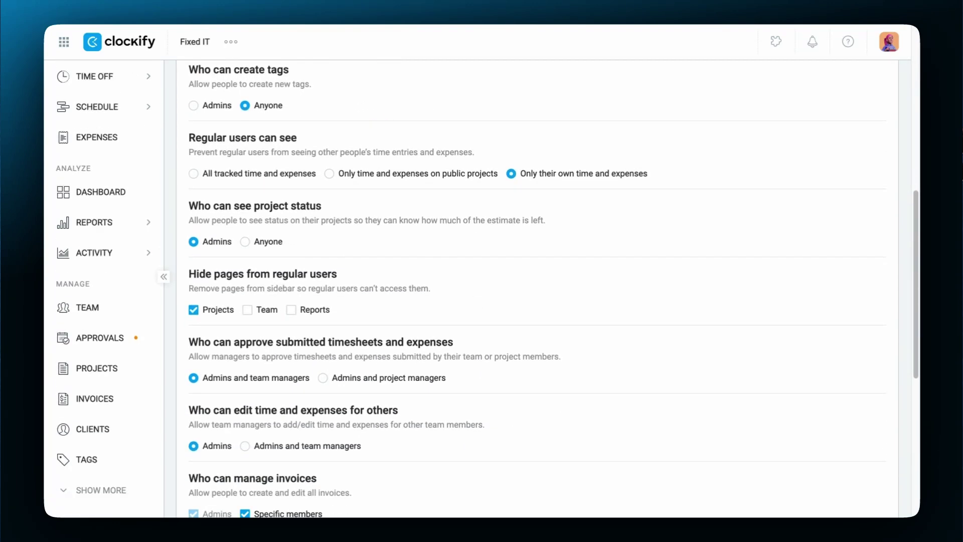
pyautogui.click(242, 378)
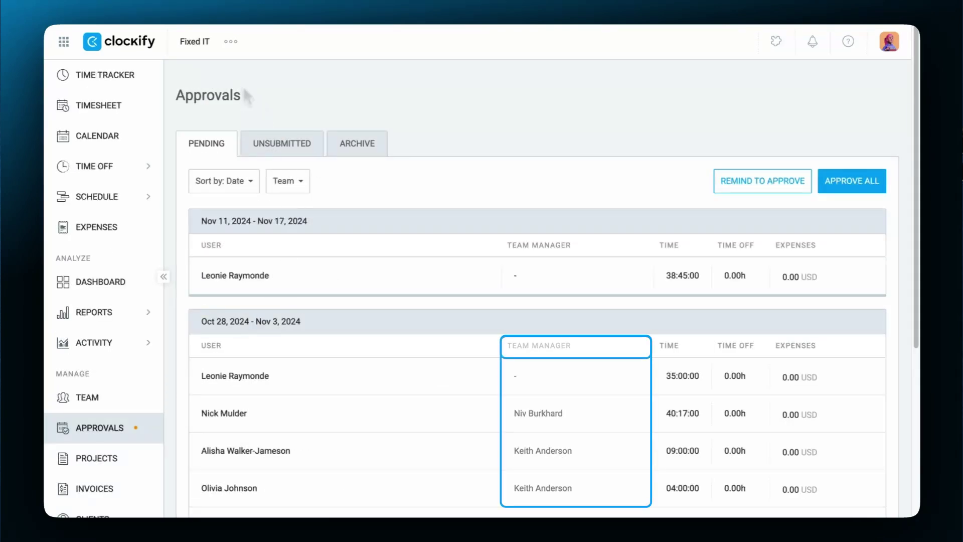
# Set 'Who can approve submitted timesheets' back to Admins and team managers
pyautogui.click(233, 45)
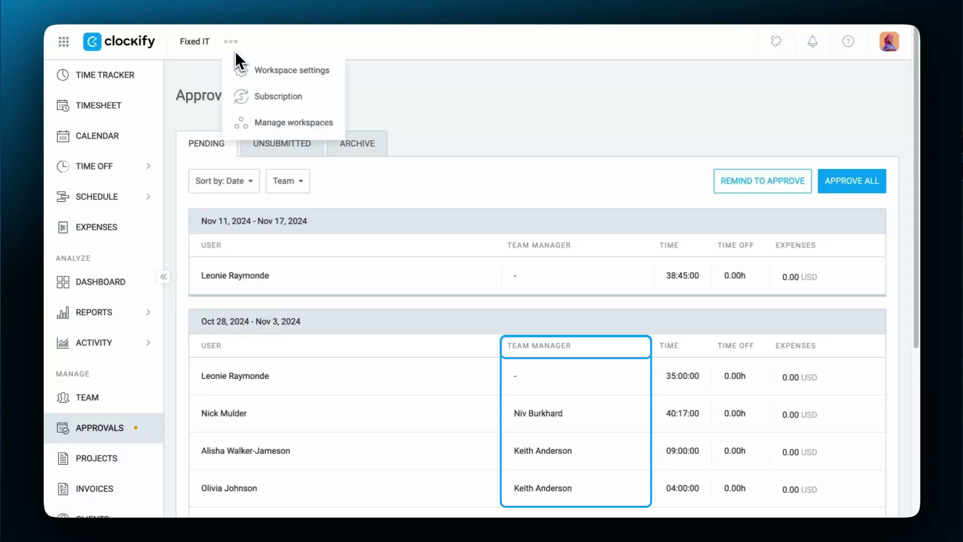
pyautogui.click(257, 64)
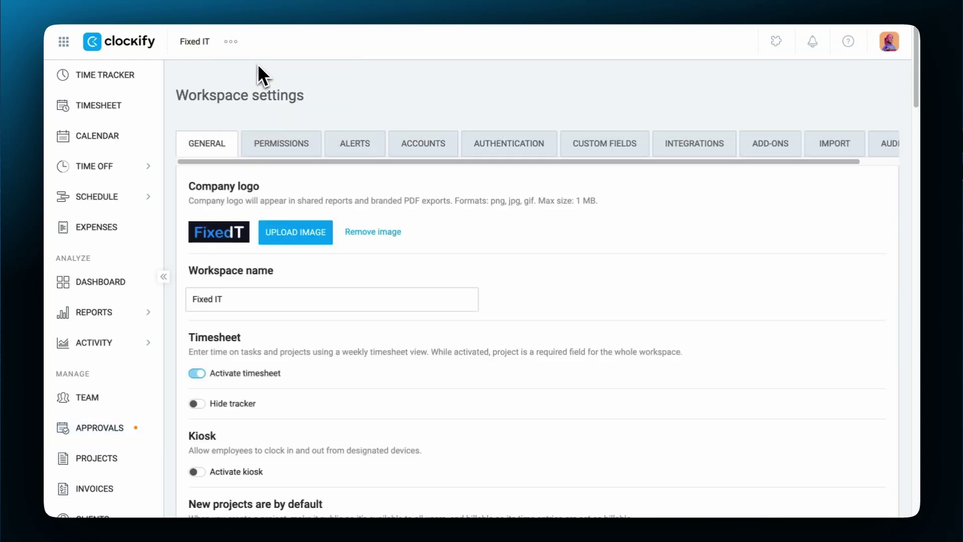
pyautogui.click(302, 153)
pyautogui.scroll(-6, 447, 298)
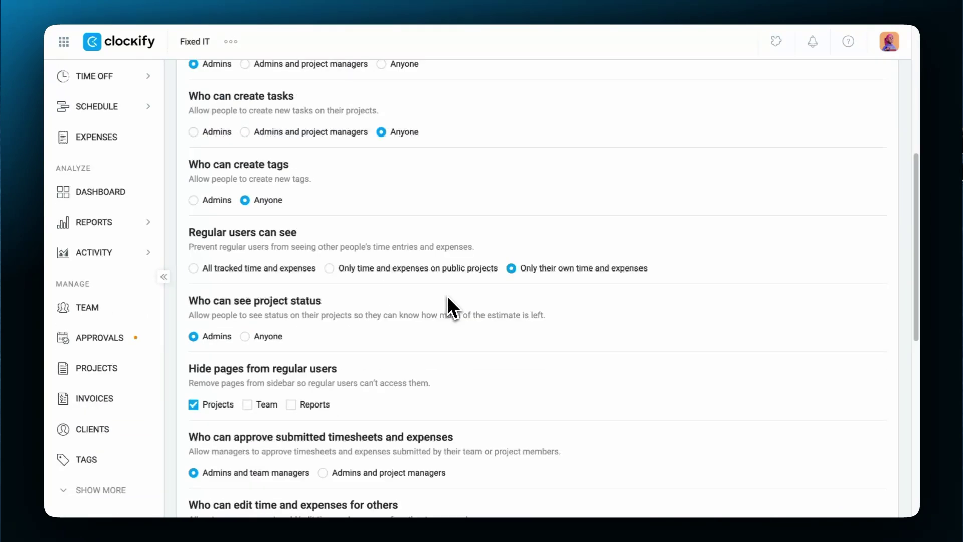
pyautogui.click(371, 471)
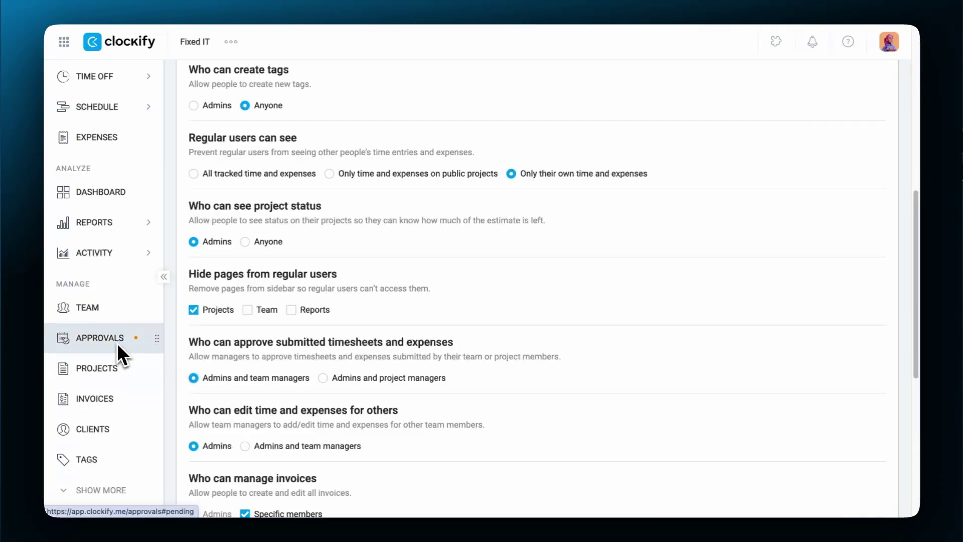
# Open the submitted Nov 25 – Dec 1 timesheet from pending Approvals
pyautogui.click(116, 342)
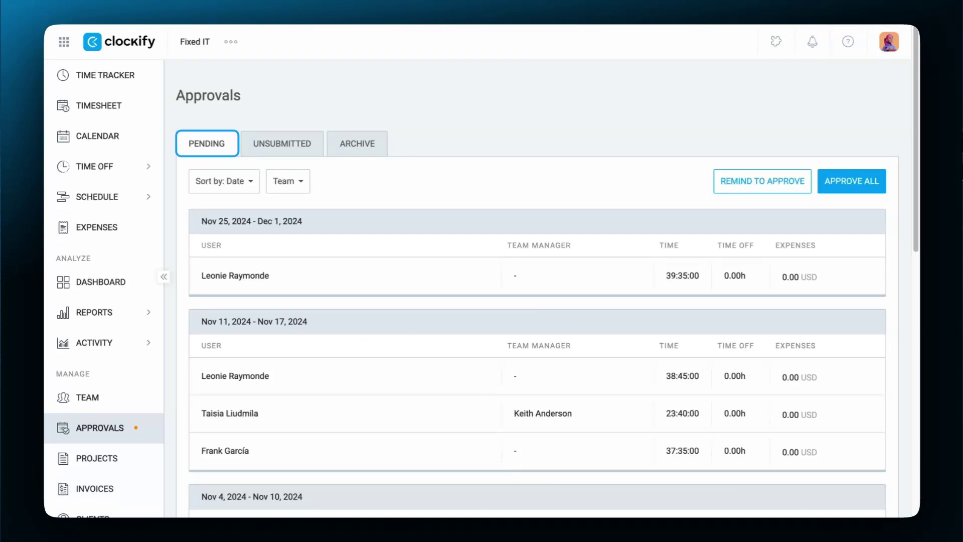
pyautogui.scroll(-3, 404, 326)
pyautogui.scroll(-5, 537, 301)
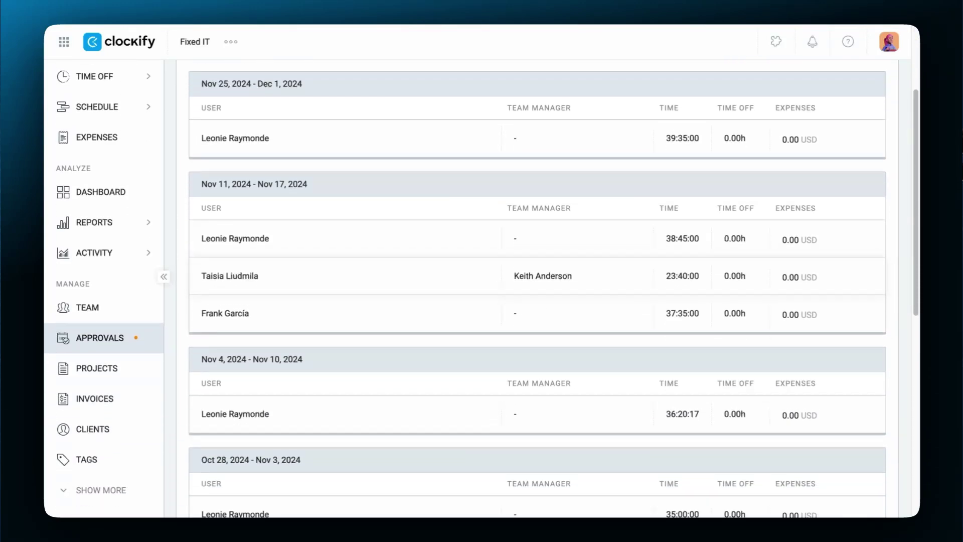
pyautogui.scroll(5, 405, 326)
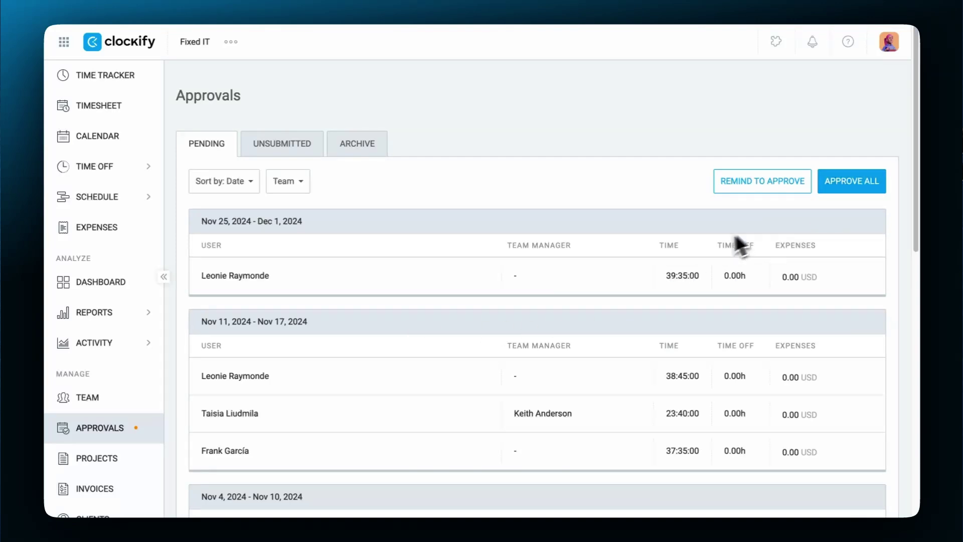
pyautogui.click(266, 276)
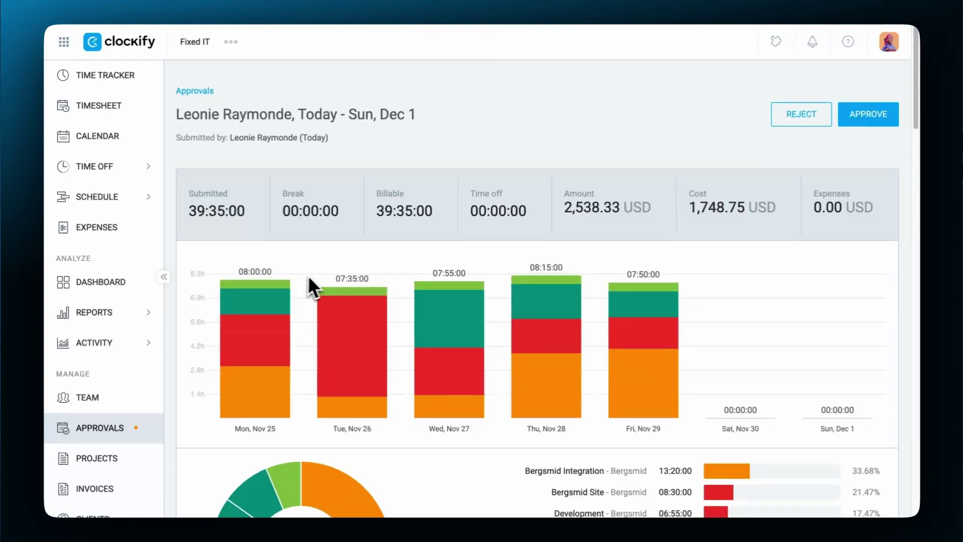
# Reject the timesheet with the note 'Fix Bergsmid on Thursday'
pyautogui.moveTo(648, 391)
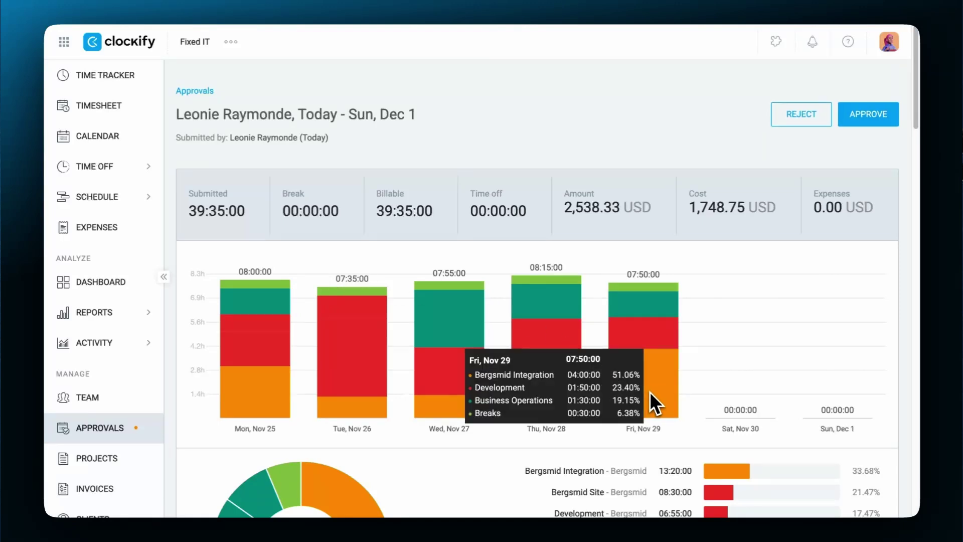
pyautogui.click(789, 126)
pyautogui.write('Fix ')
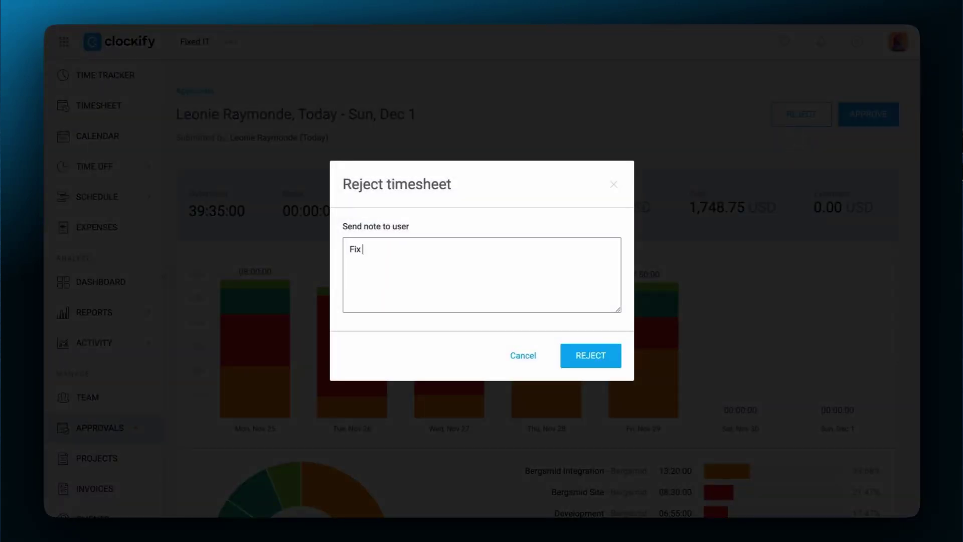
pyautogui.write('Bergsmid on Thursday')
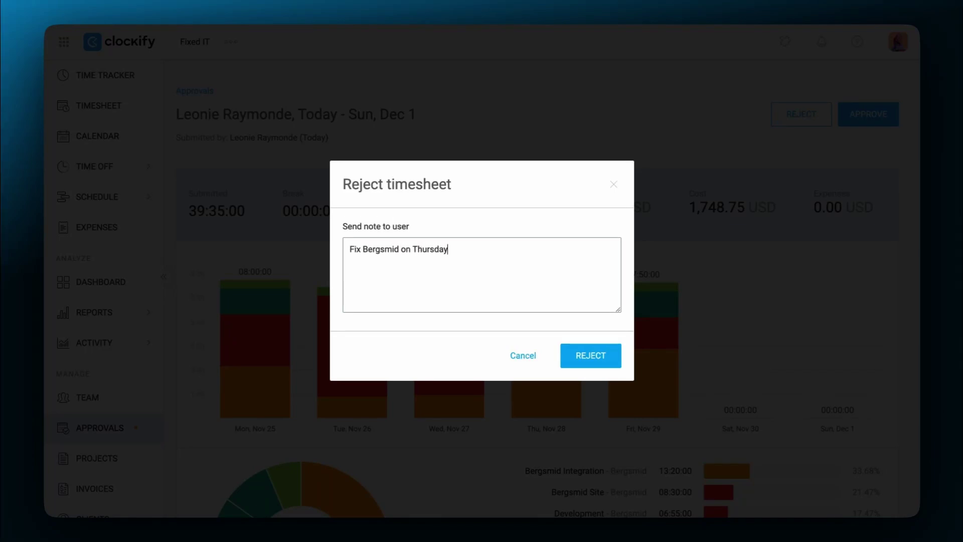
pyautogui.click(576, 349)
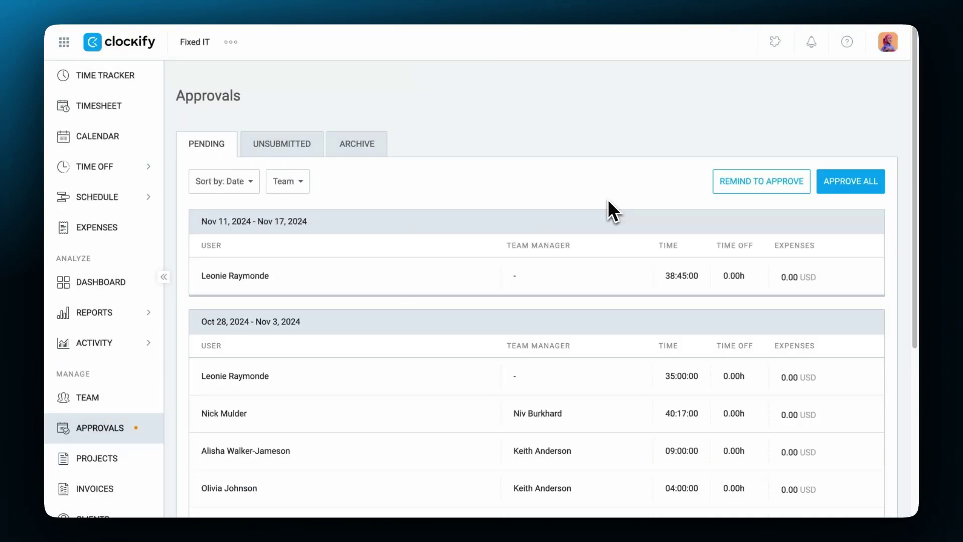
# Withdraw approval of the archived Nov 11–17 timesheet with the note 'Fix Friday'
pyautogui.click(369, 148)
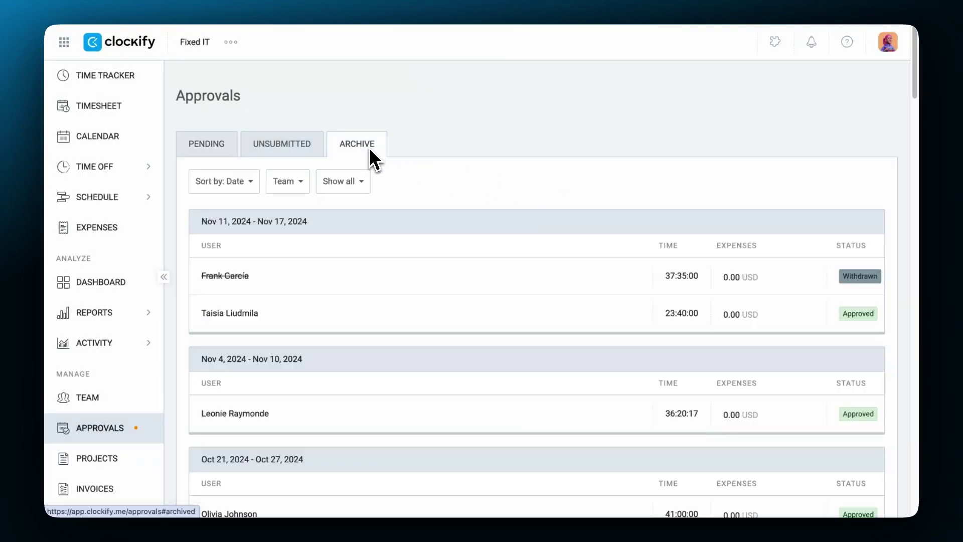
pyautogui.click(262, 310)
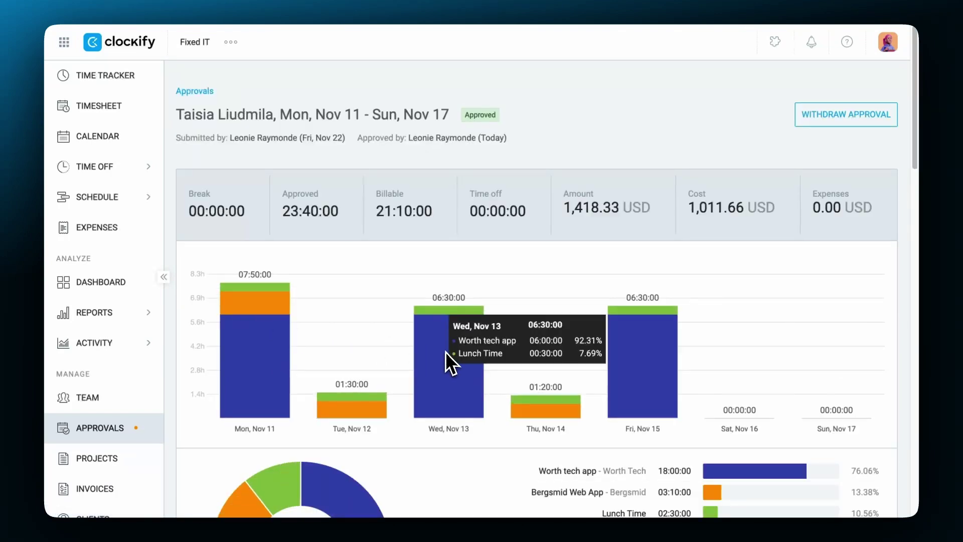
pyautogui.click(850, 120)
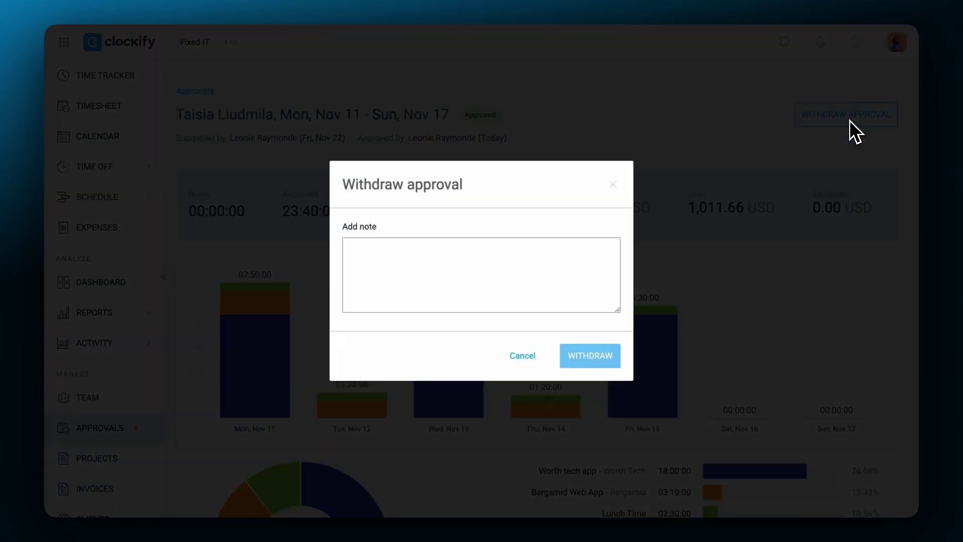
pyautogui.write('Fix Friday')
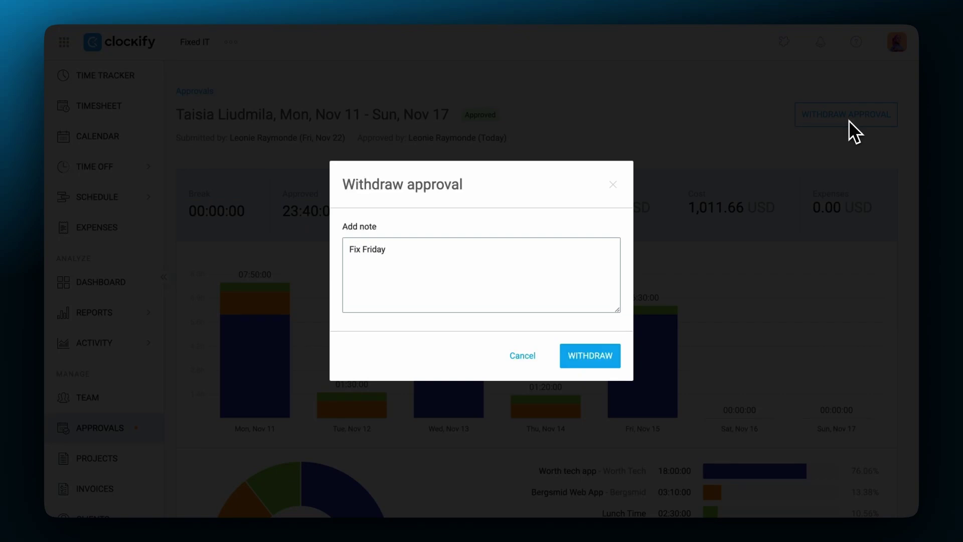
pyautogui.click(617, 348)
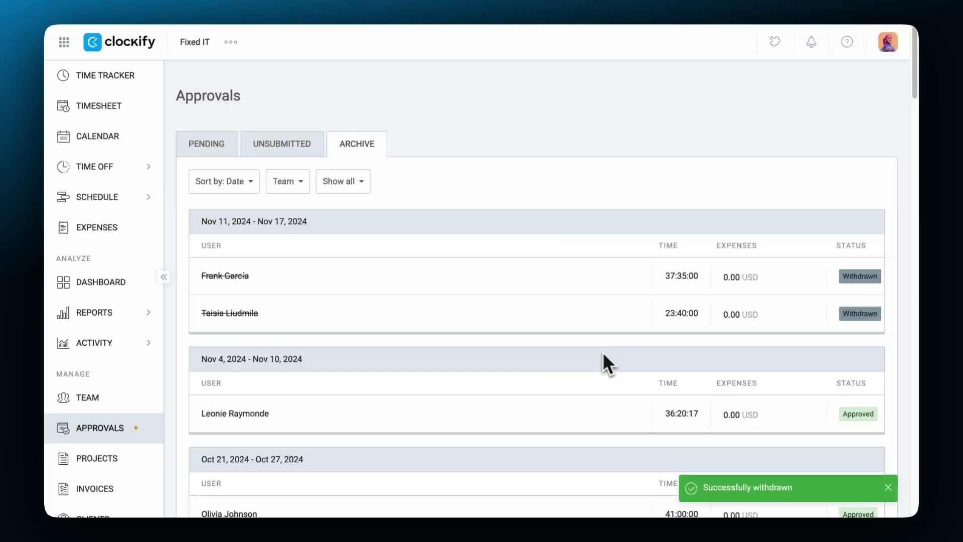
# Send approval reminders for pending timesheets to team managers and read the reminder email in Gmail
pyautogui.click(216, 155)
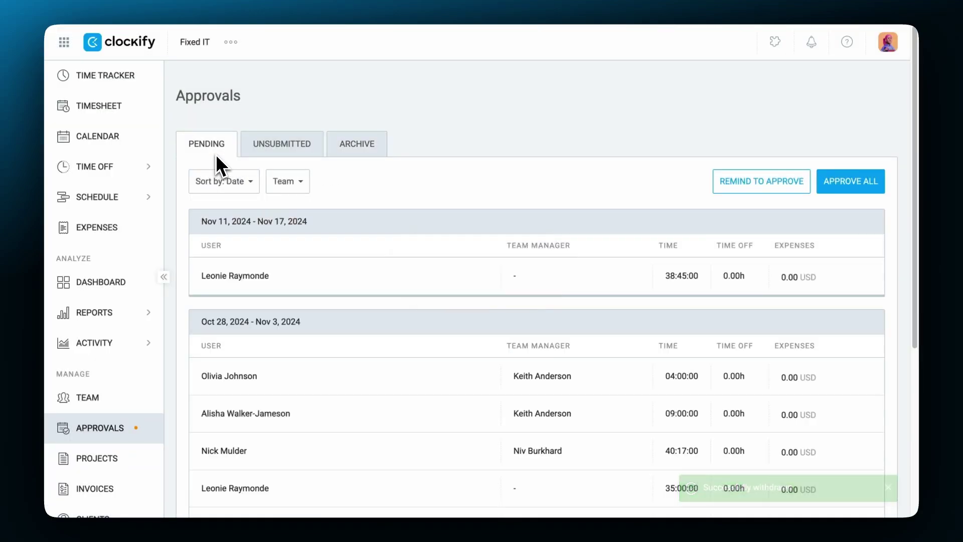
pyautogui.click(754, 192)
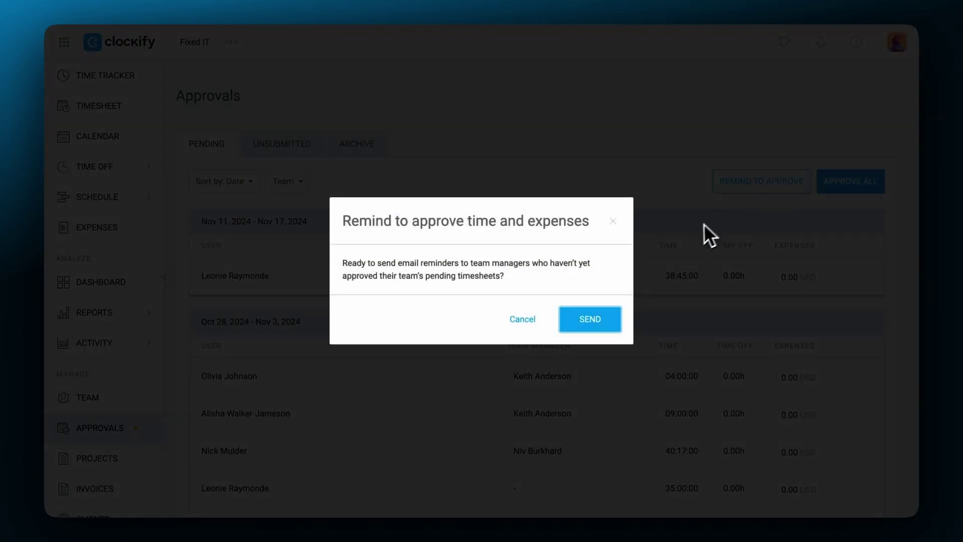
pyautogui.click(593, 316)
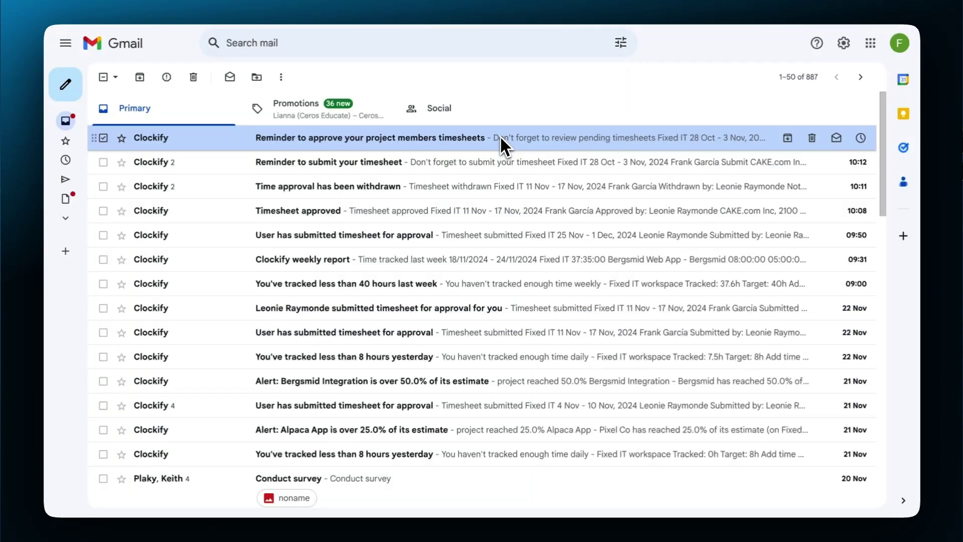
pyautogui.click(500, 136)
pyautogui.scroll(-3, 719, 257)
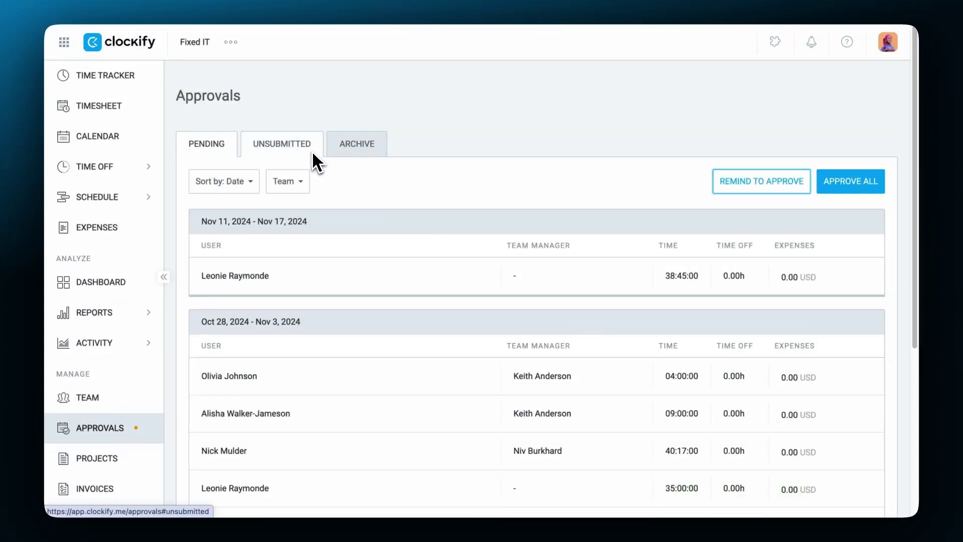
# Send submission reminders to people who haven't submitted this week's timesheets
pyautogui.click(311, 153)
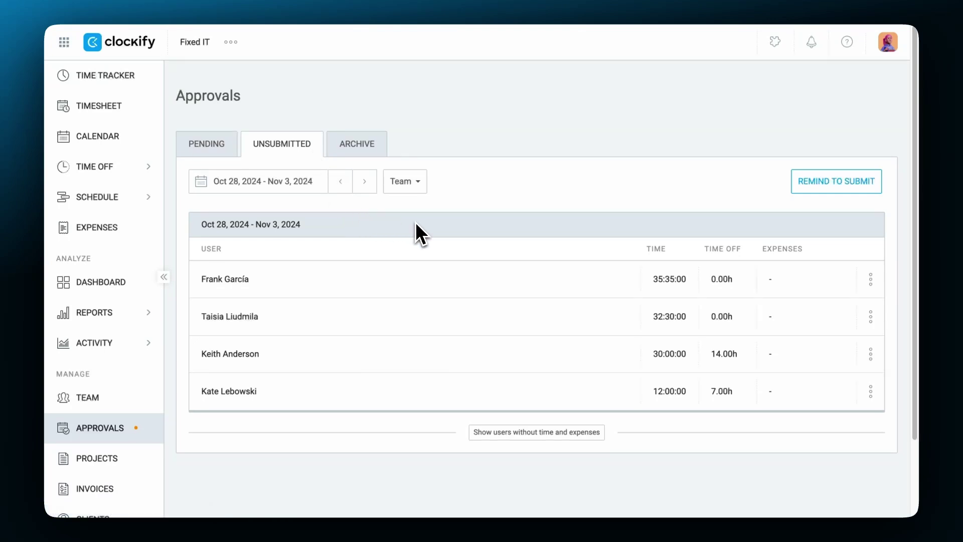
pyautogui.click(827, 189)
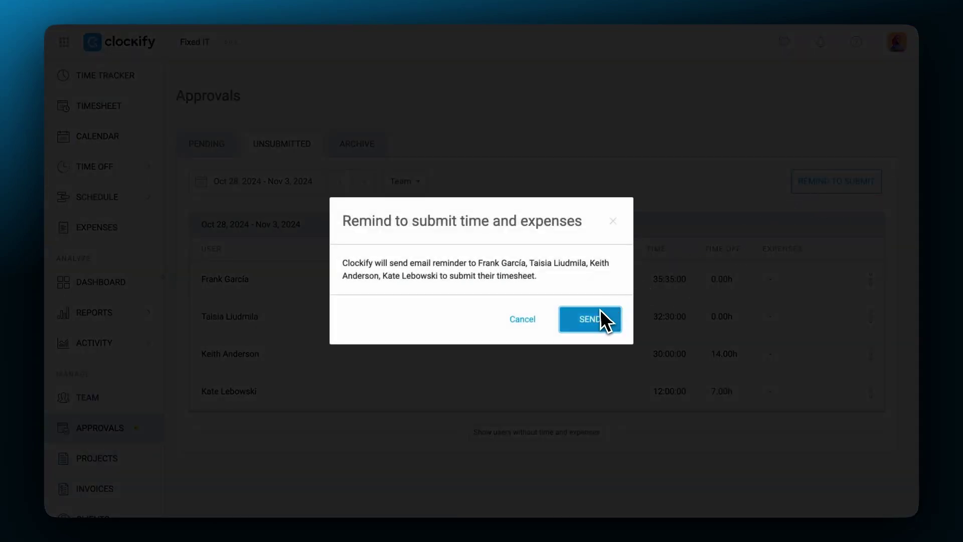
pyautogui.click(600, 311)
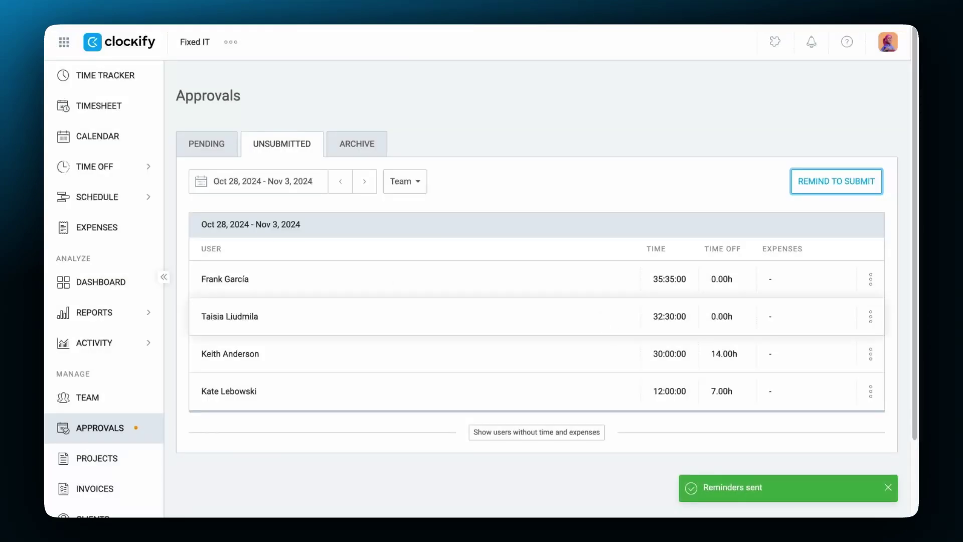
# Include users without time and send log-and-submit reminders for Nov 4 – Nov 10, 2024, then open the email
pyautogui.click(530, 433)
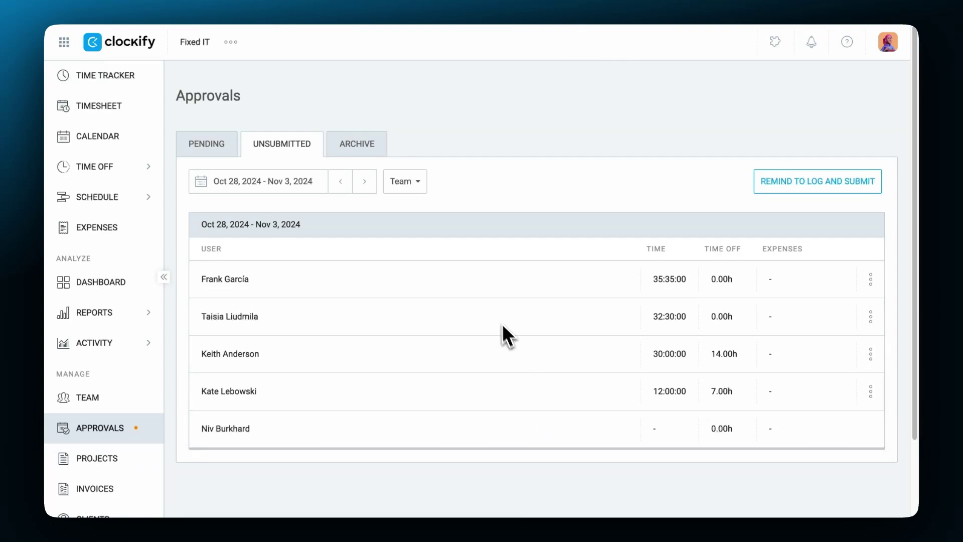
pyautogui.click(372, 184)
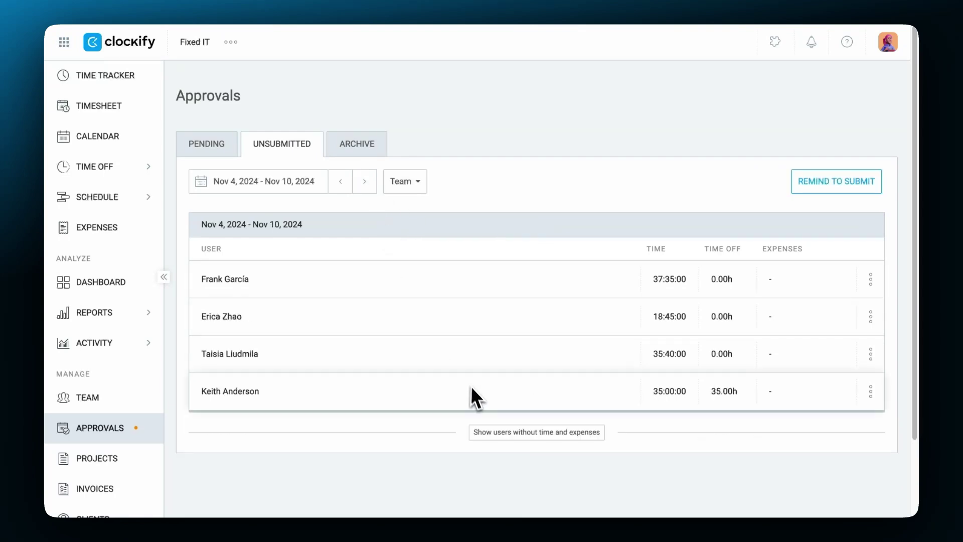
pyautogui.click(501, 431)
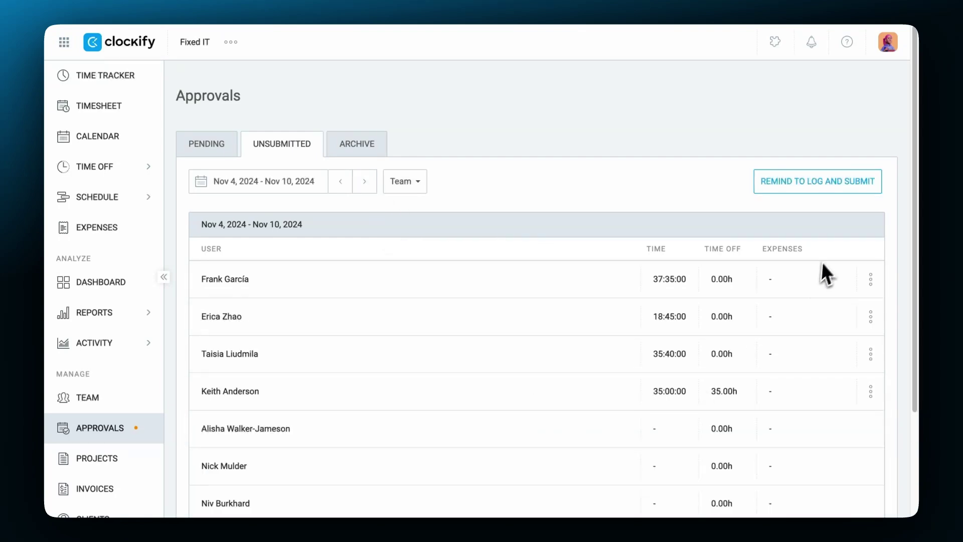
pyautogui.click(801, 181)
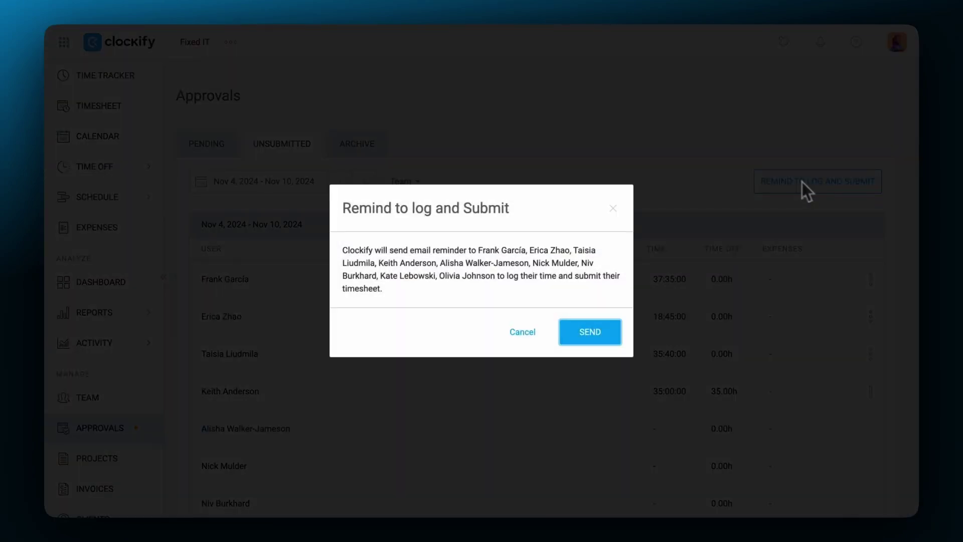
pyautogui.click(606, 327)
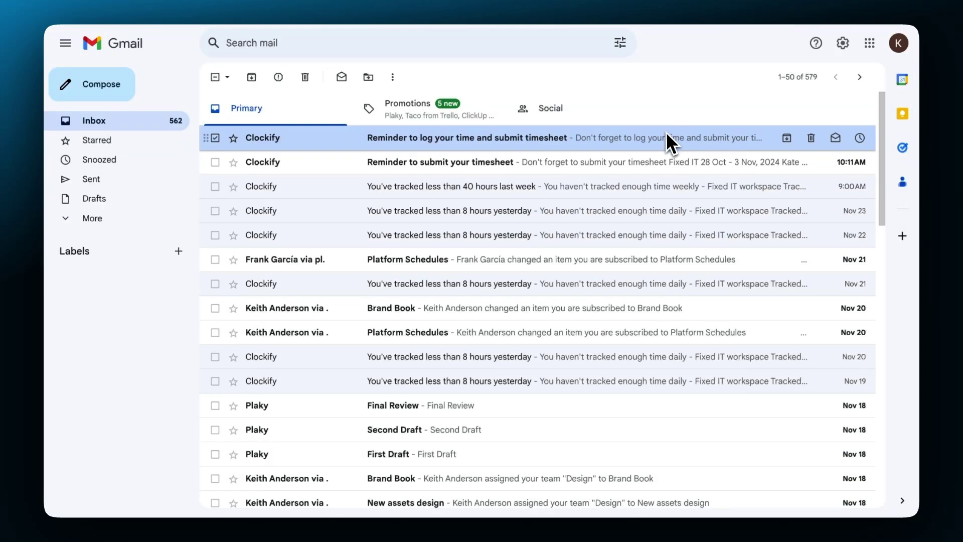
pyautogui.click(666, 135)
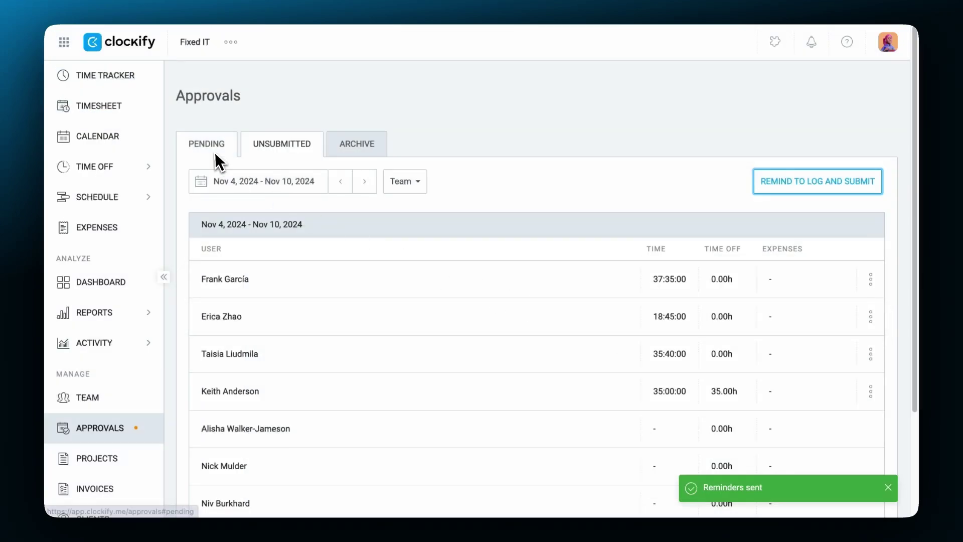
# Show pending timesheets for Design, Content Marketing and IT Tech, sorted by user
pyautogui.click(215, 155)
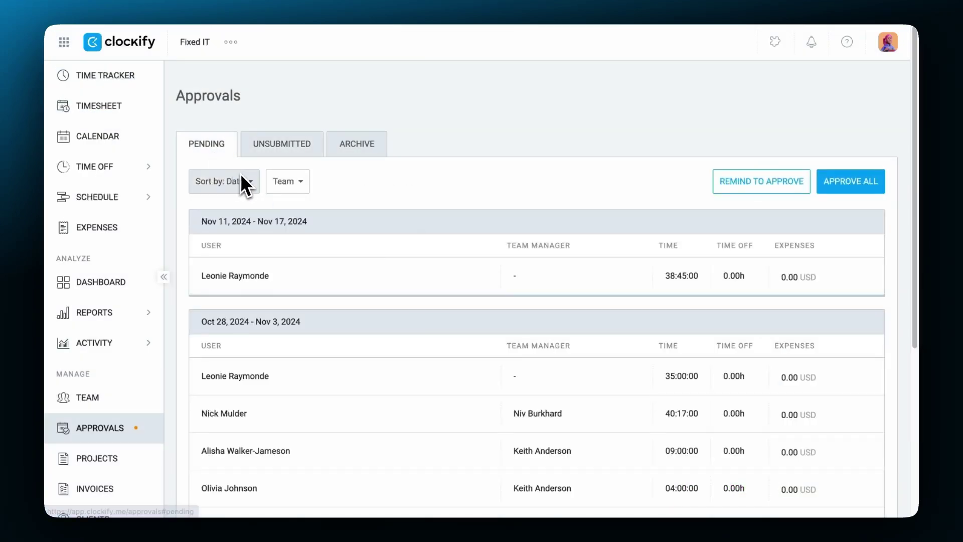
pyautogui.click(284, 181)
pyautogui.click(306, 364)
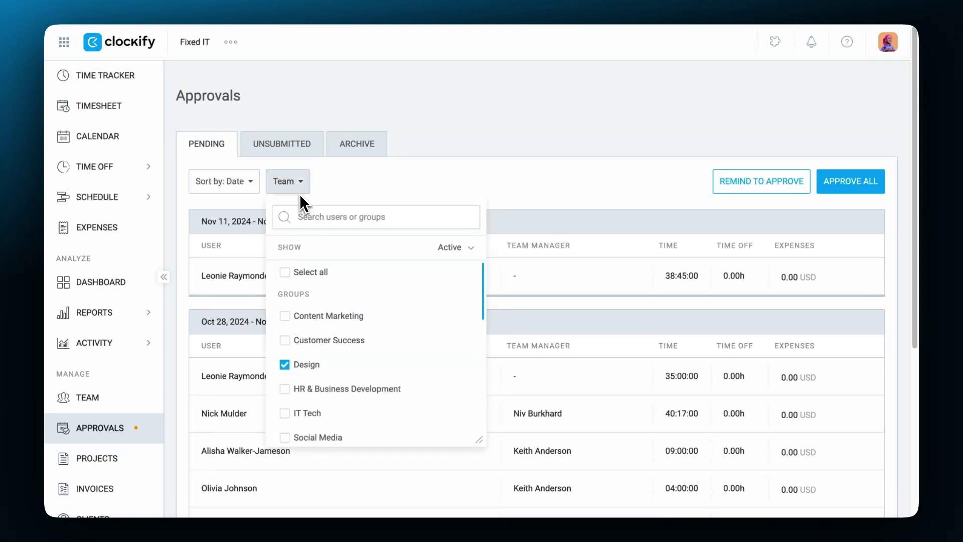
pyautogui.click(300, 193)
pyautogui.click(299, 191)
pyautogui.click(300, 340)
pyautogui.click(299, 412)
pyautogui.click(312, 189)
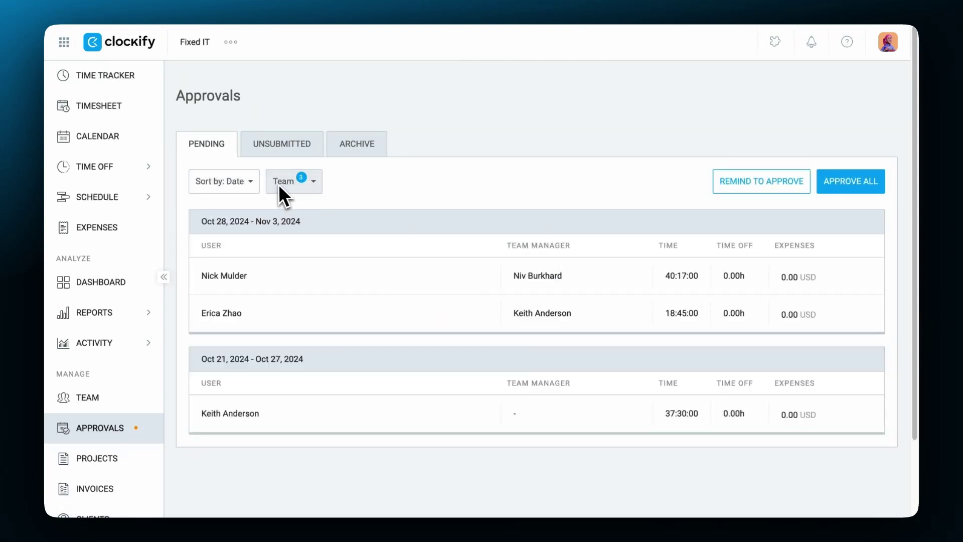
pyautogui.click(250, 184)
pyautogui.click(246, 235)
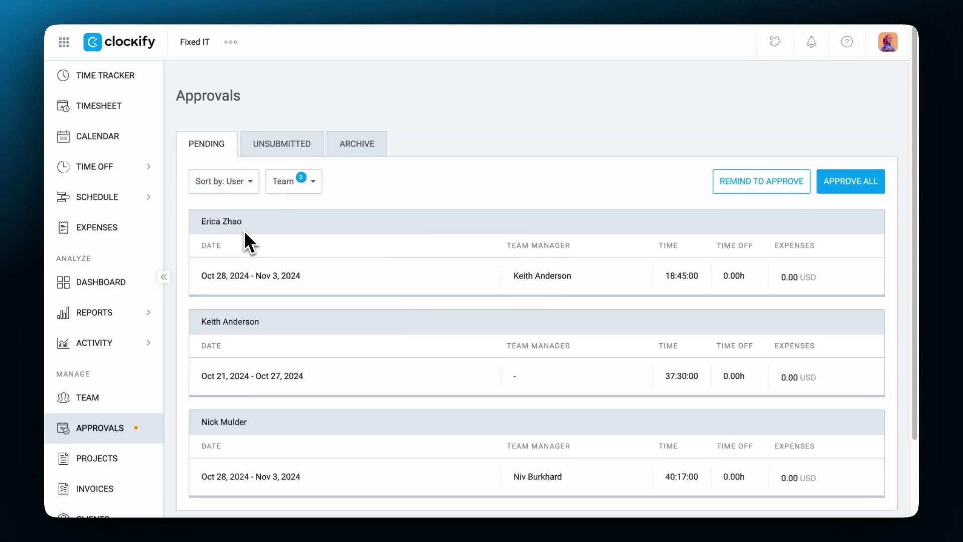
# Show unsubmitted timesheets for Oct 28 – Nov 3, 2024, adding Content Marketing and IT Tech to the team filter
pyautogui.click(275, 156)
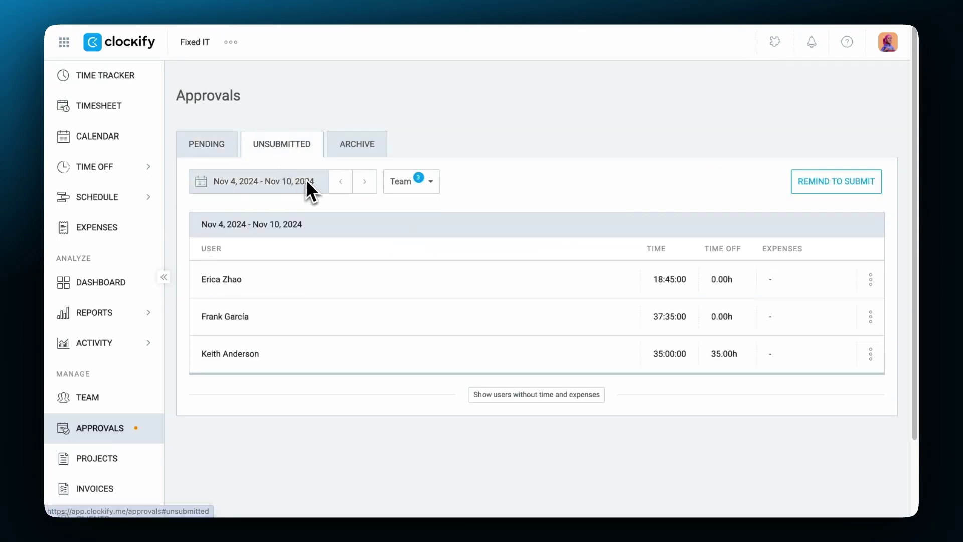
pyautogui.click(335, 182)
pyautogui.click(426, 183)
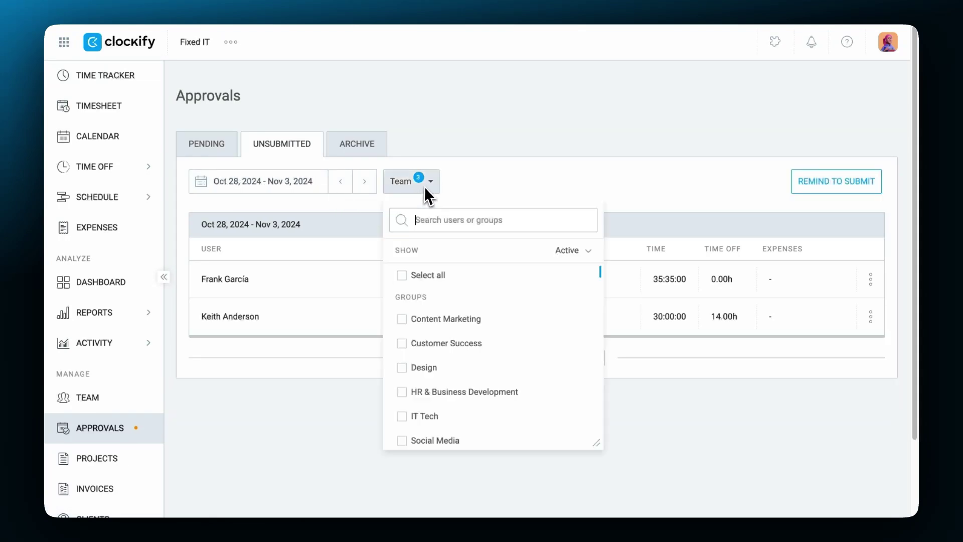
pyautogui.scroll(-5, 466, 316)
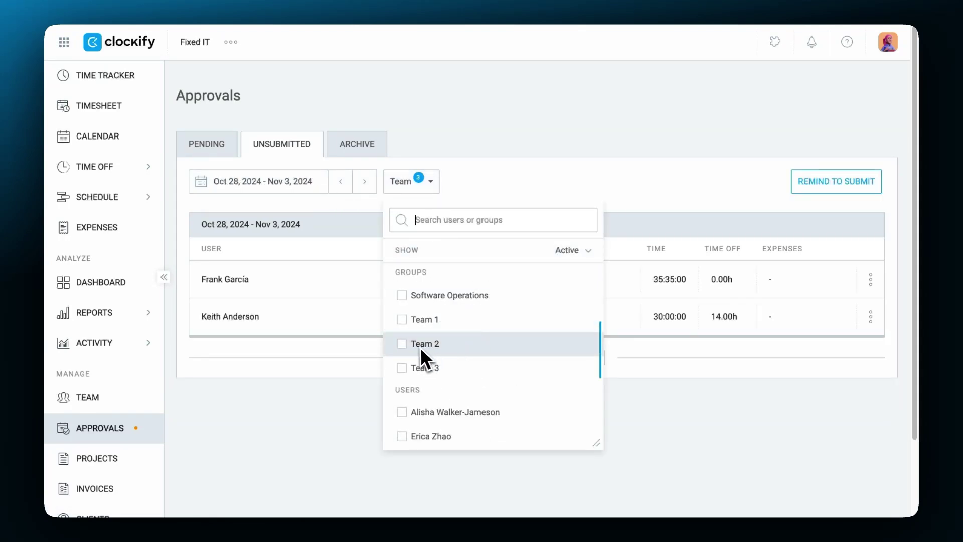
pyautogui.scroll(5, 404, 346)
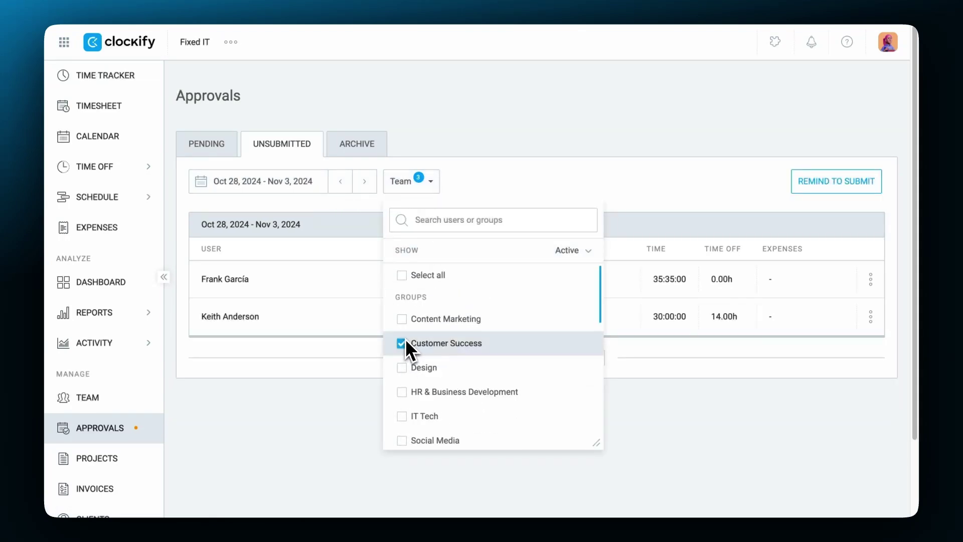
pyautogui.click(404, 320)
pyautogui.click(404, 416)
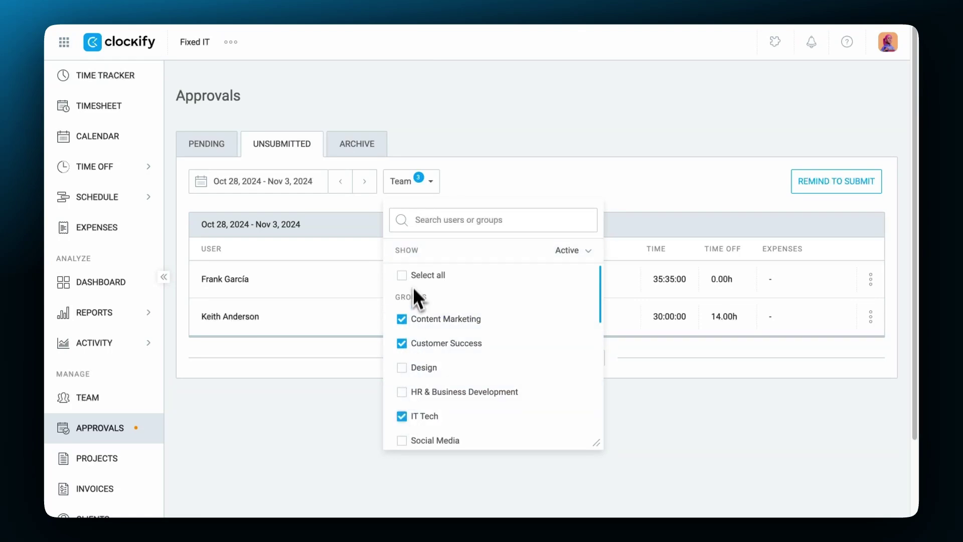
pyautogui.click(419, 184)
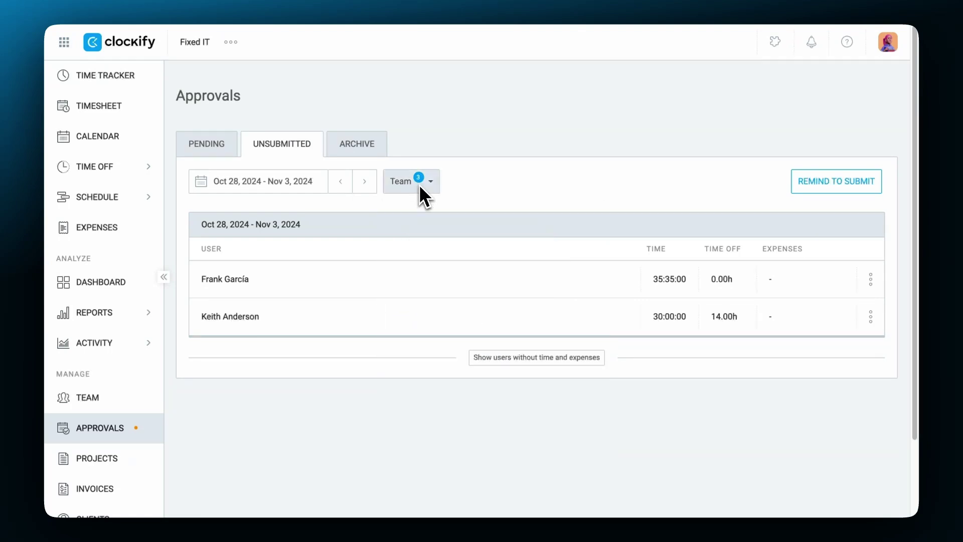
# Show archived timesheets sorted by date
pyautogui.click(375, 151)
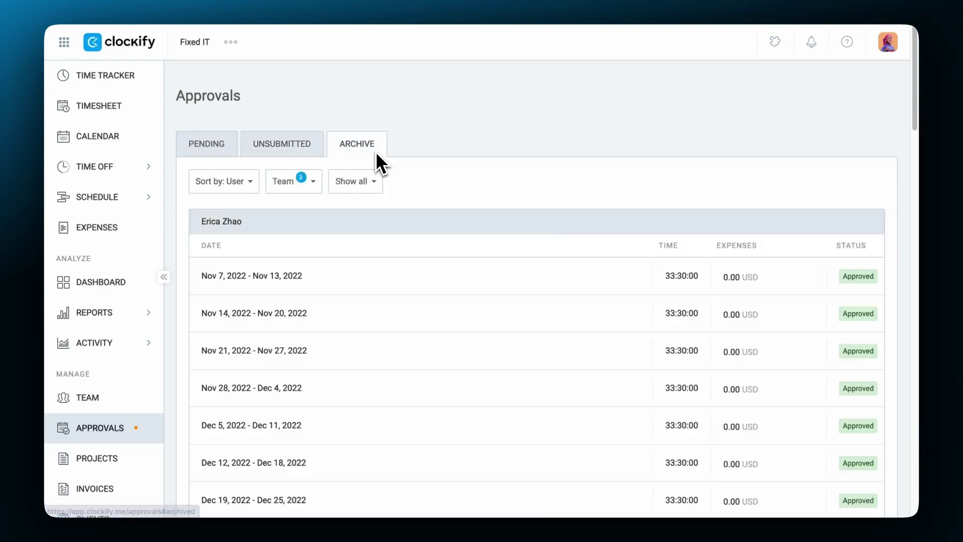
pyautogui.click(253, 182)
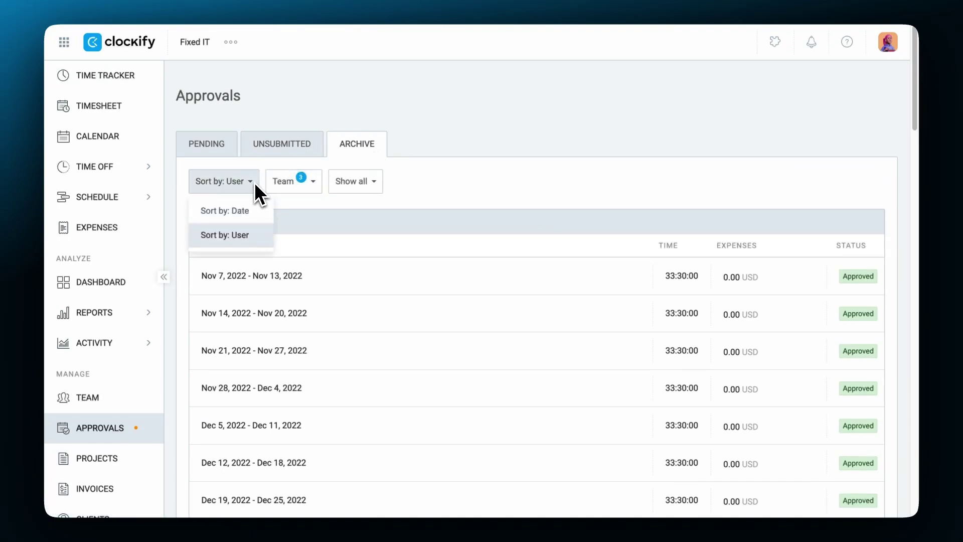
pyautogui.click(246, 210)
# Filter the archive to Customer Success, HR & Business Development and IT Tech, showing only approved timesheets
pyautogui.click(283, 182)
pyautogui.click(316, 339)
pyautogui.scroll(-1, 322, 349)
pyautogui.click(325, 366)
pyautogui.click(321, 389)
pyautogui.click(314, 178)
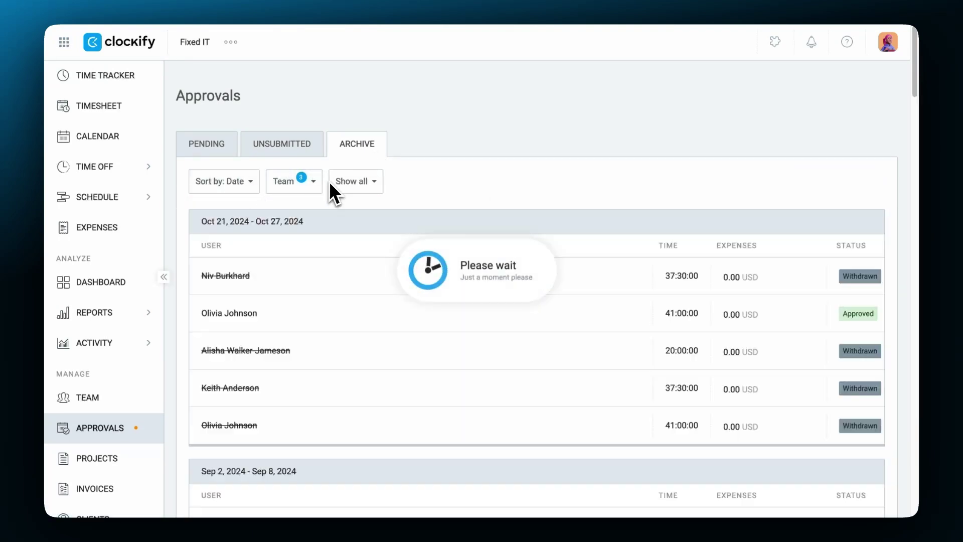
pyautogui.click(335, 182)
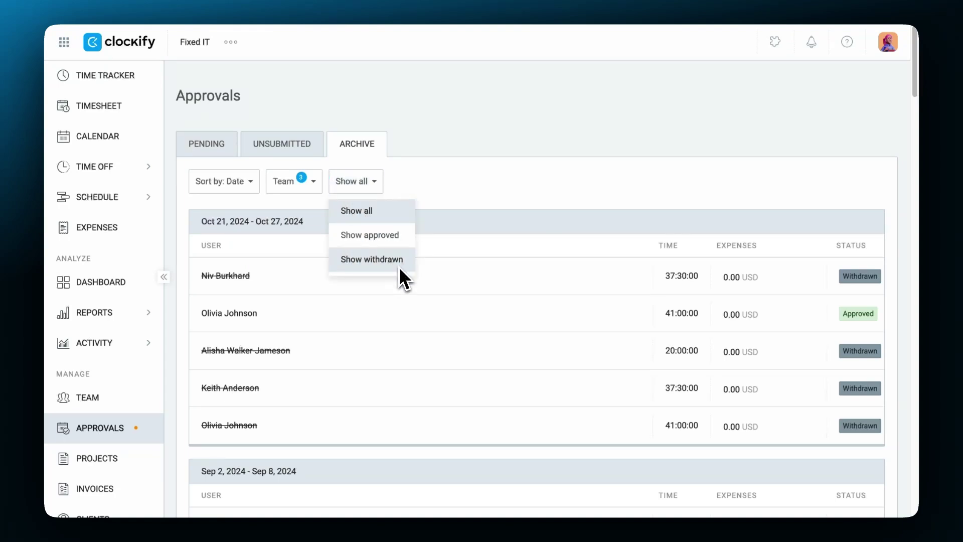
pyautogui.click(400, 242)
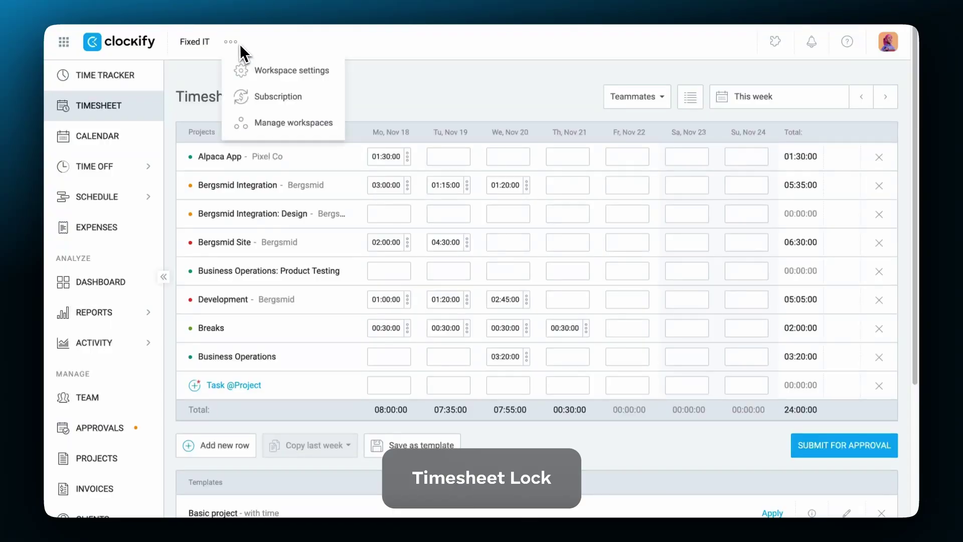
# Go to Workspace settings > Permissions and scroll down to Lock time and expenses
pyautogui.click(262, 69)
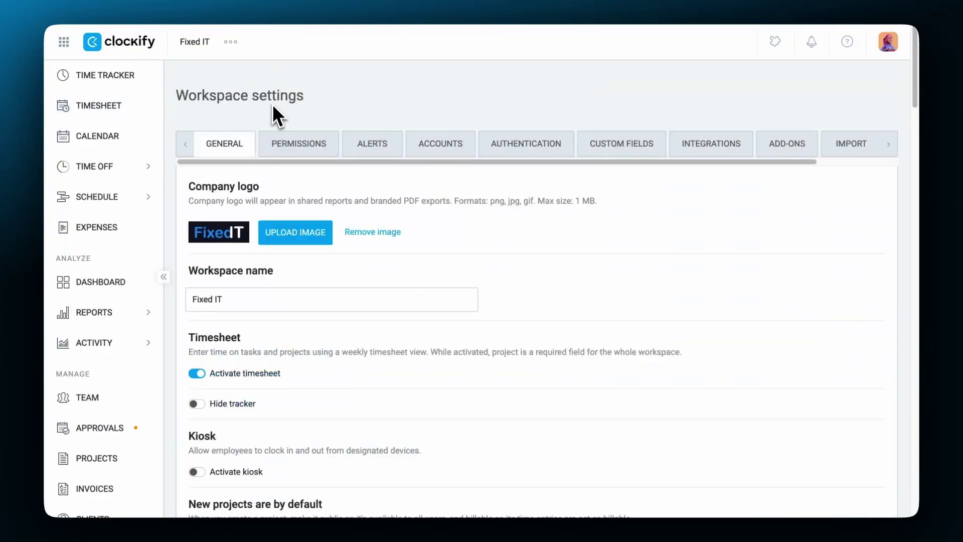
pyautogui.click(293, 138)
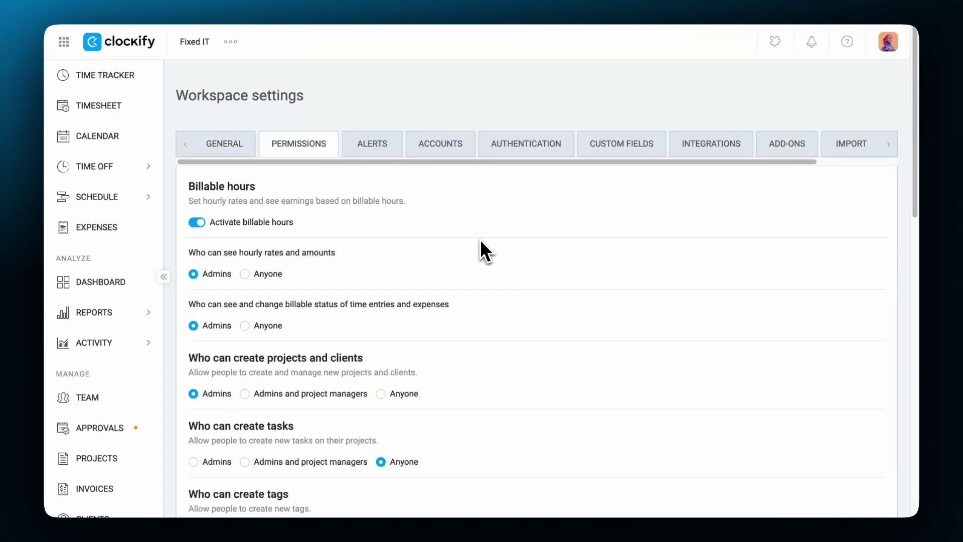
pyautogui.scroll(-10, 480, 239)
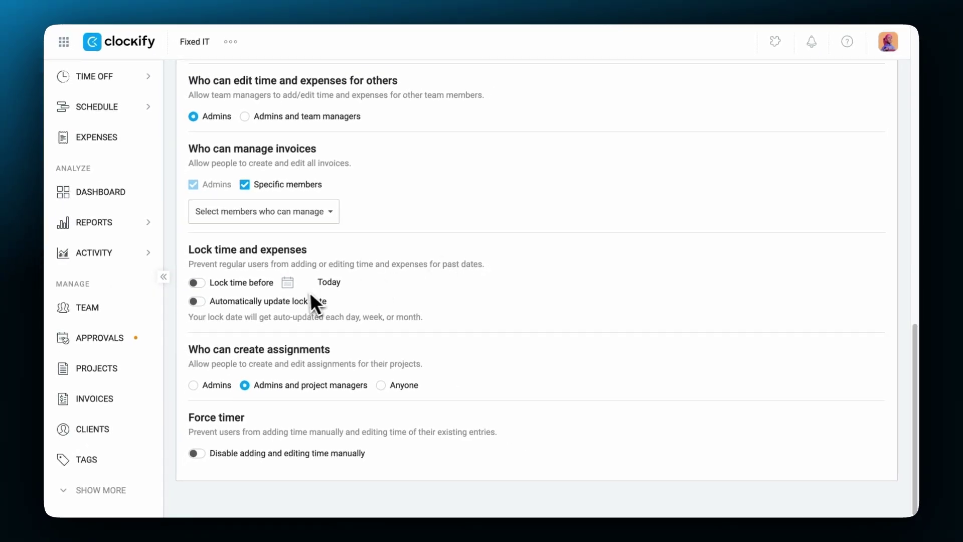
# Turn on automatic lock-date updating and try the Older-than option with days as the unit
pyautogui.click(237, 302)
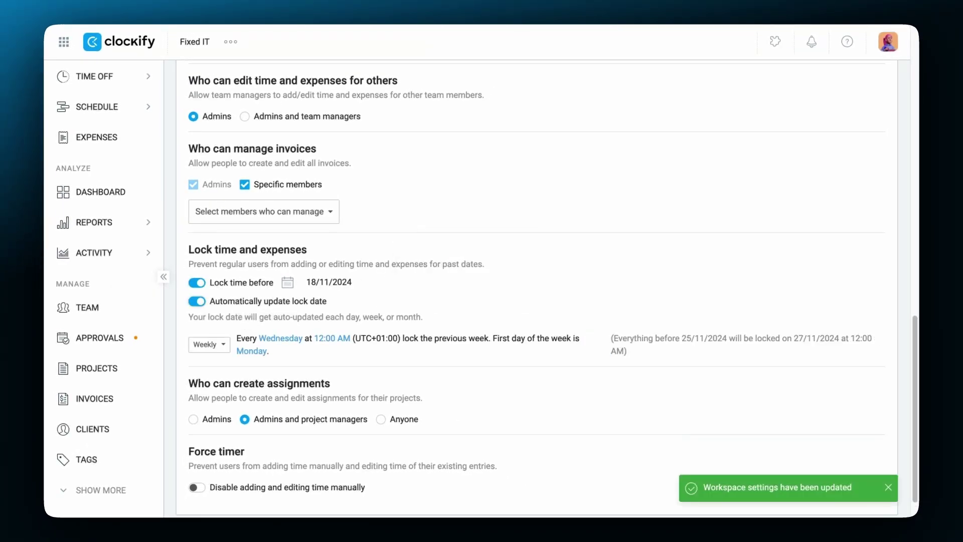
pyautogui.click(224, 344)
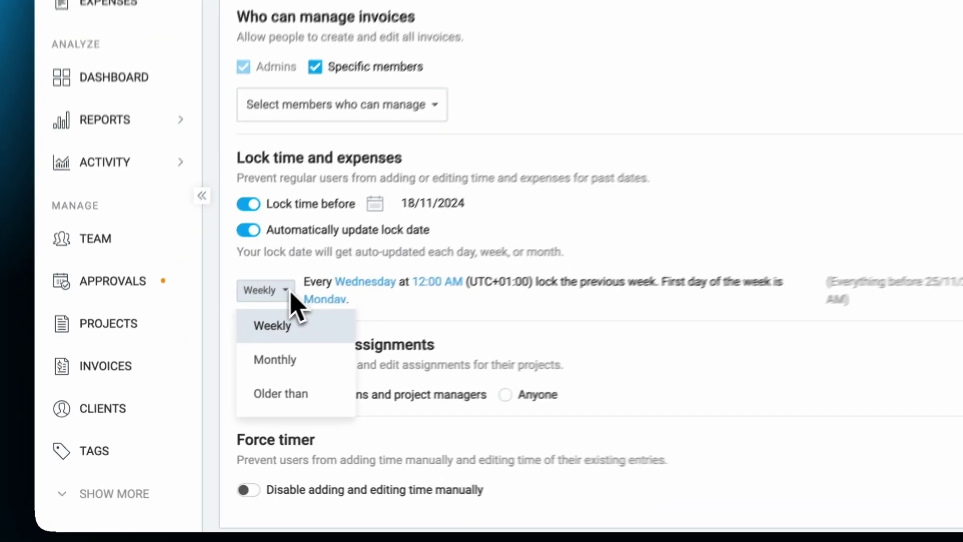
pyautogui.click(324, 386)
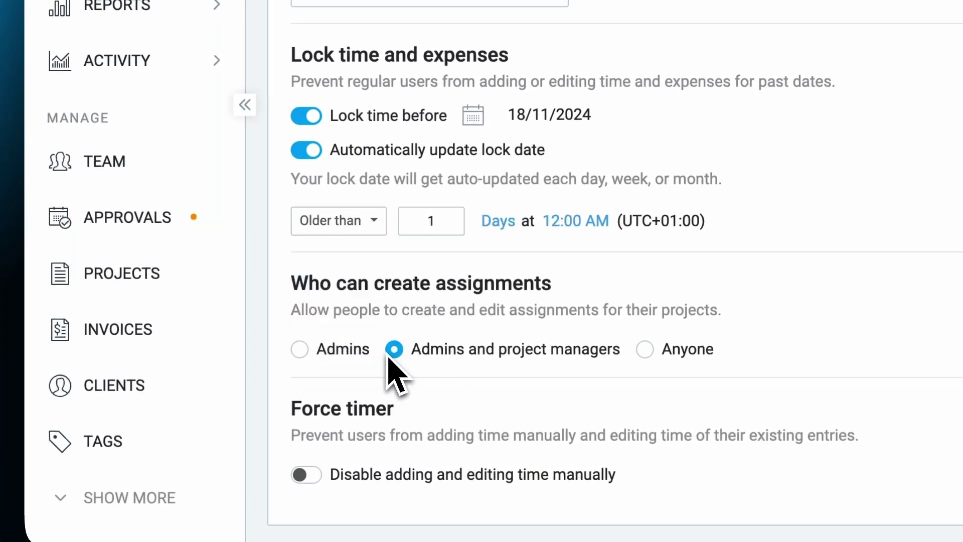
pyautogui.click(489, 225)
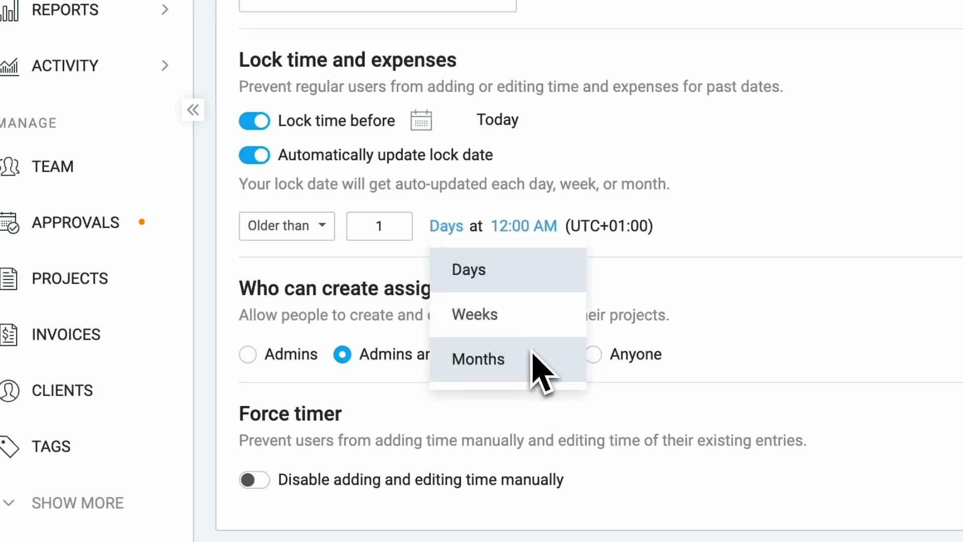
pyautogui.click(469, 269)
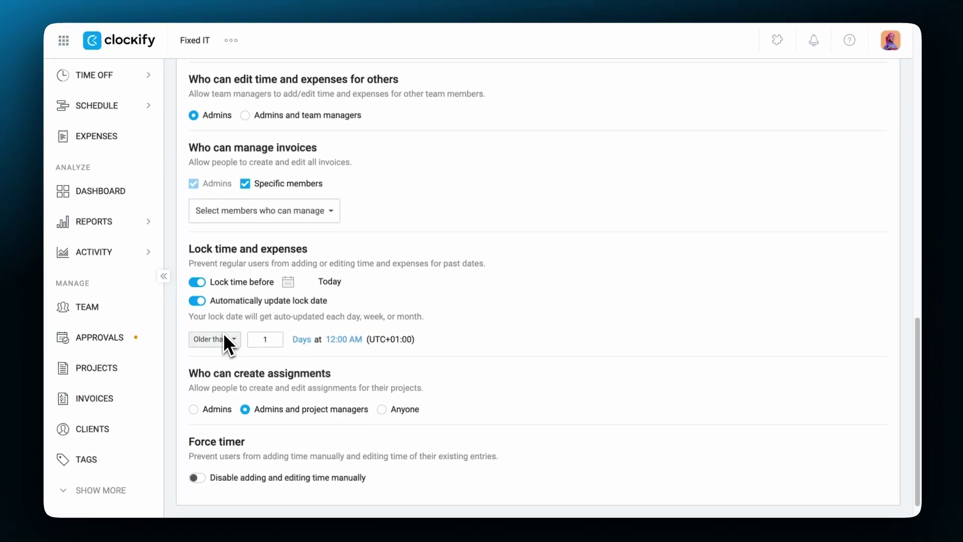
# Set locking back to weekly on Wednesday, keeping Monday as the first day of the week
pyautogui.click(224, 339)
pyautogui.click(227, 362)
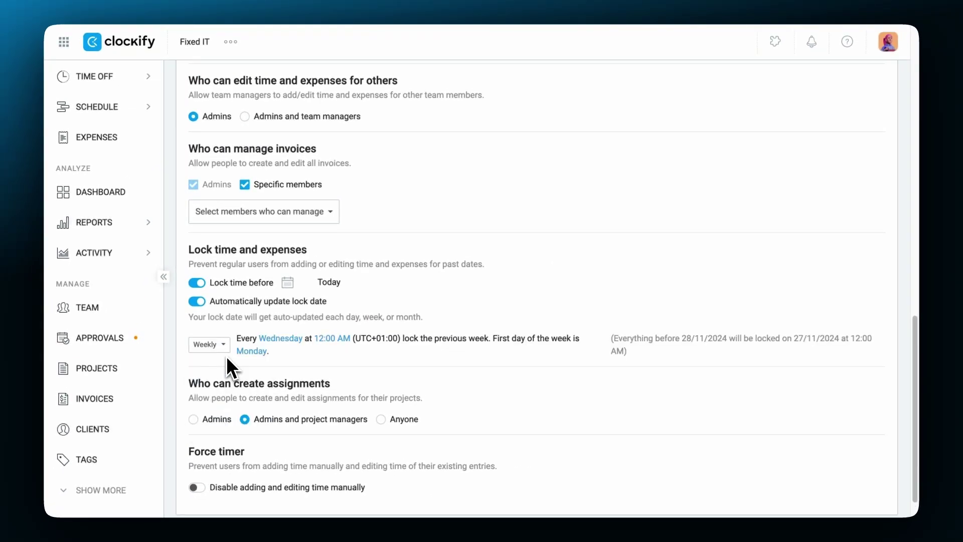
pyautogui.click(279, 341)
pyautogui.press('Escape')
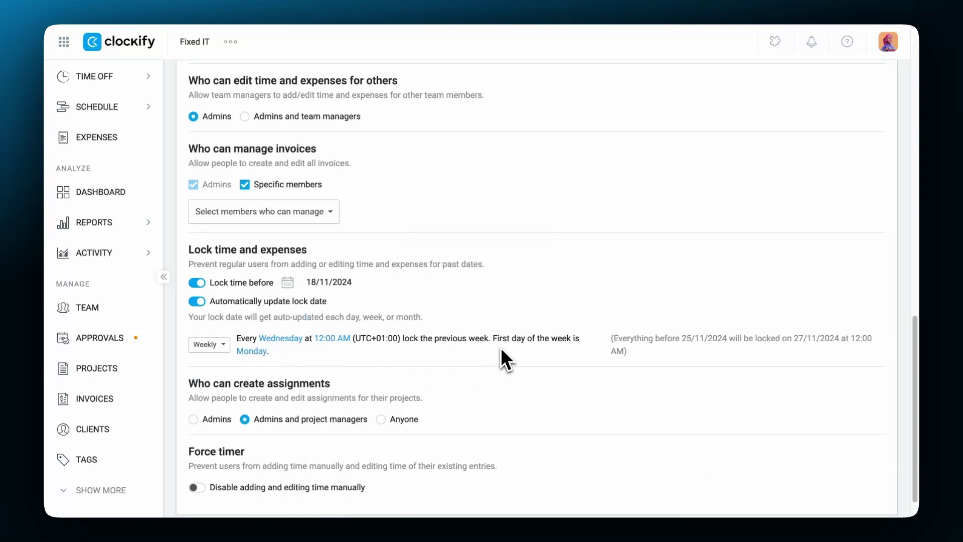
pyautogui.click(261, 351)
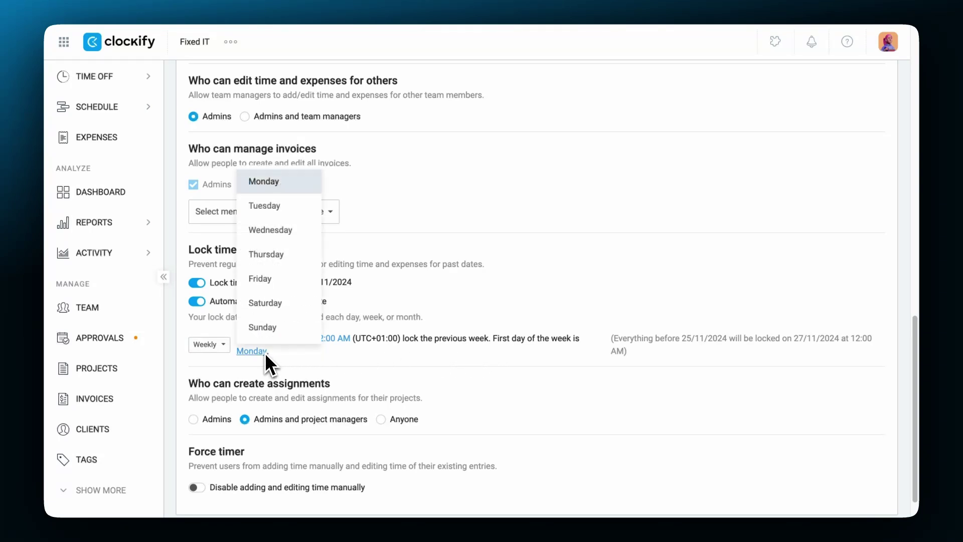
pyautogui.press('Escape')
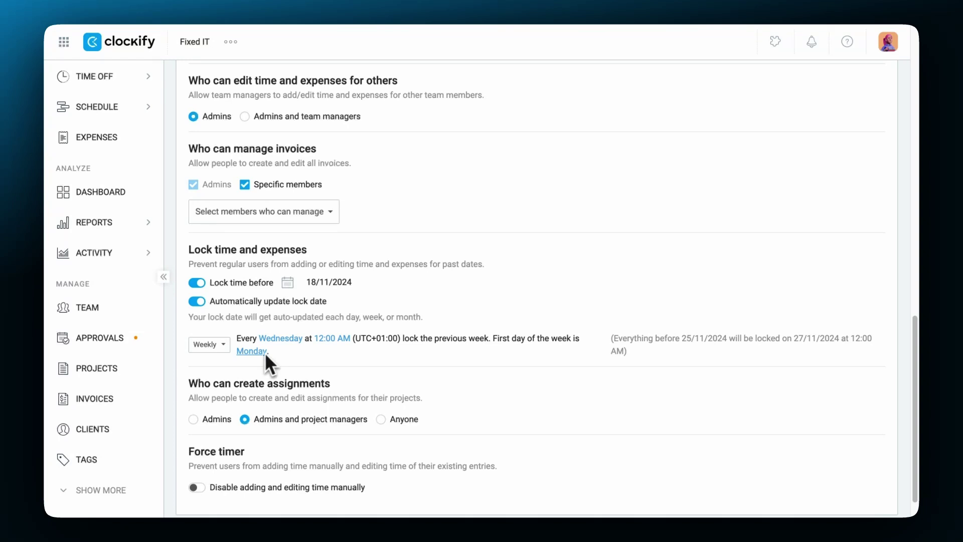
# Switch automatic locking to monthly on the 2nd at 7:00 AM
pyautogui.click(228, 345)
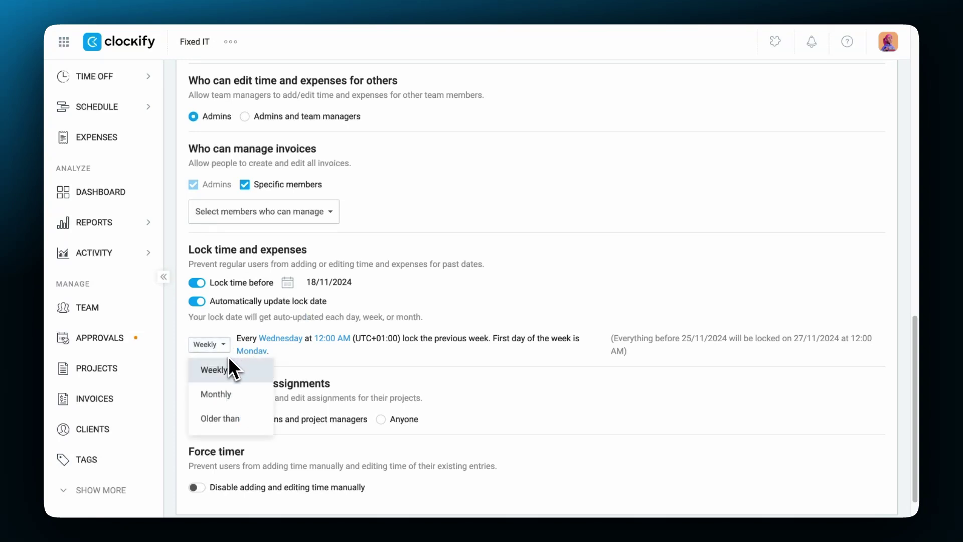
pyautogui.click(228, 390)
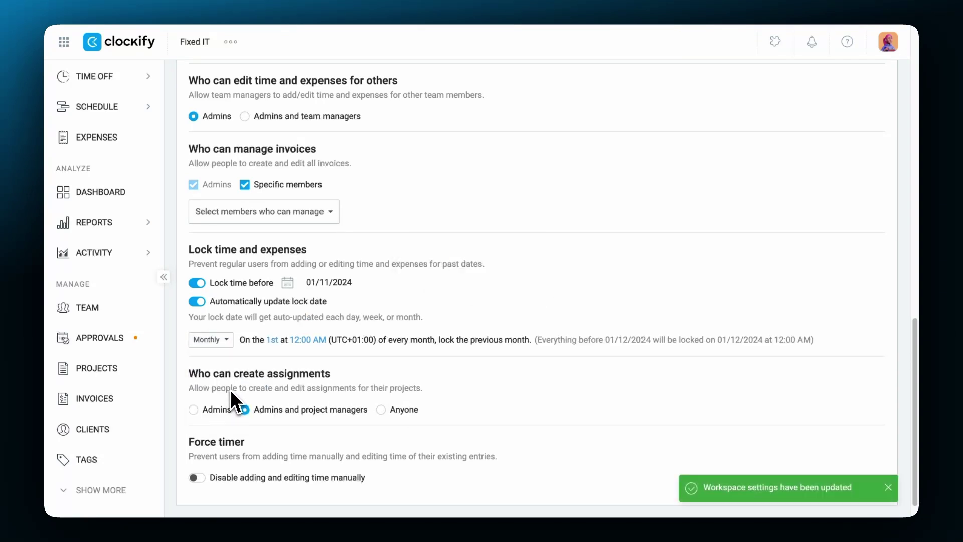
pyautogui.click(272, 340)
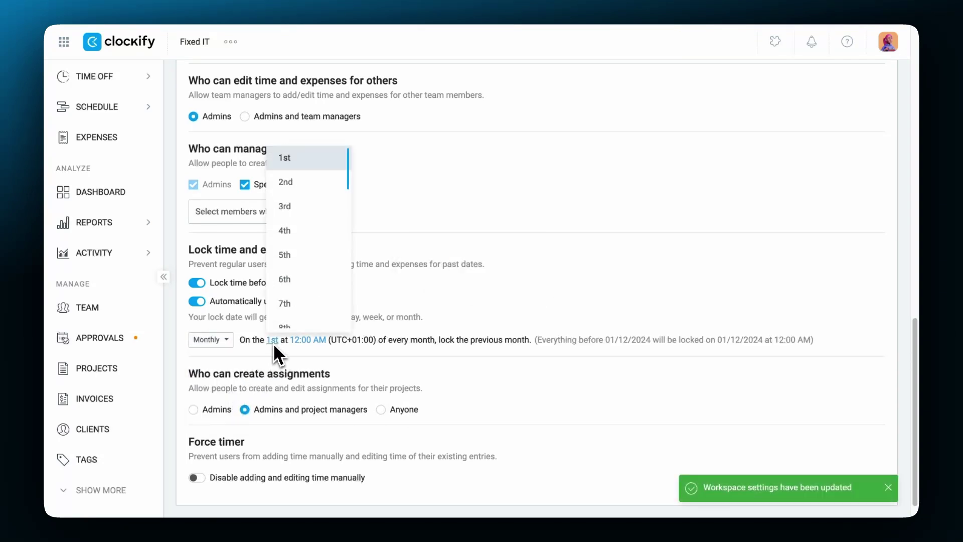
pyautogui.click(299, 191)
pyautogui.click(304, 339)
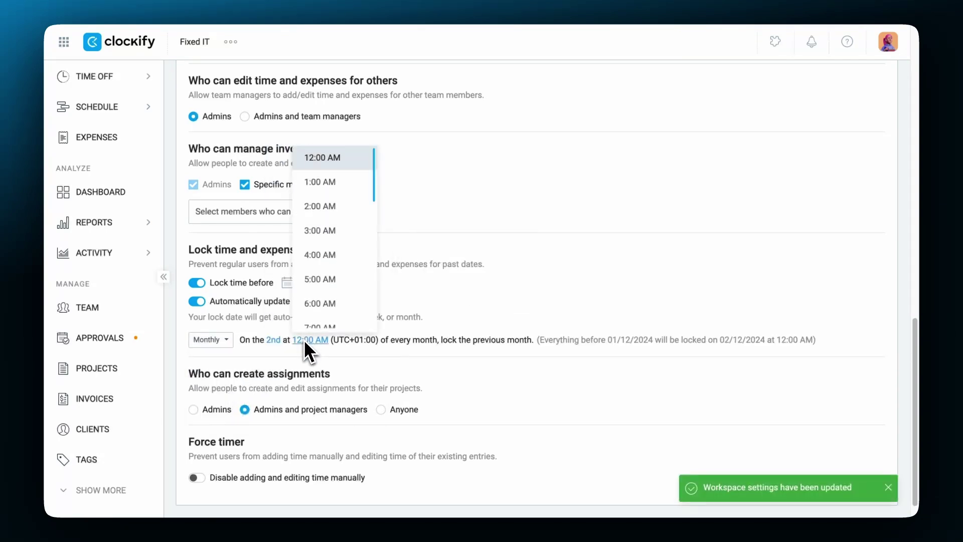
pyautogui.click(314, 323)
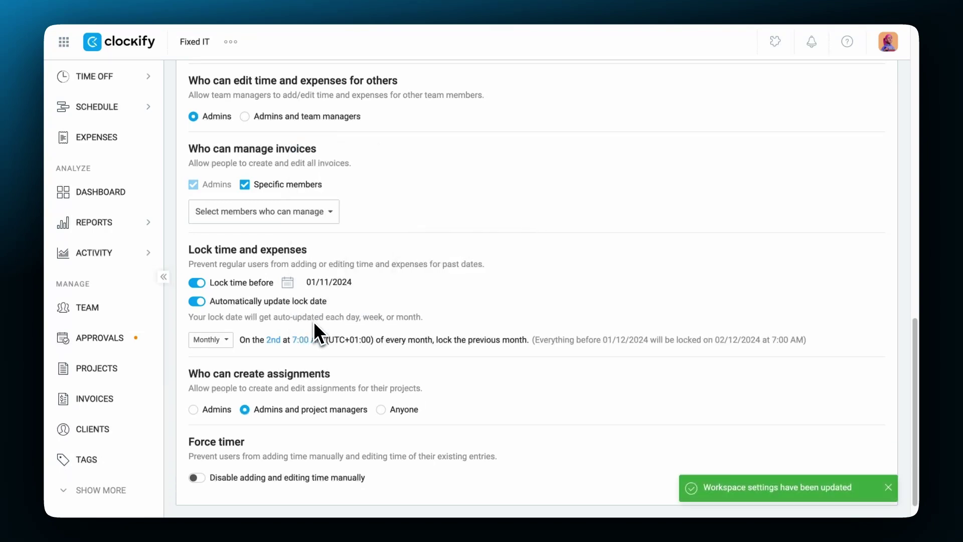
# Change the lock frequency to lock entries older than 1 day
pyautogui.click(229, 339)
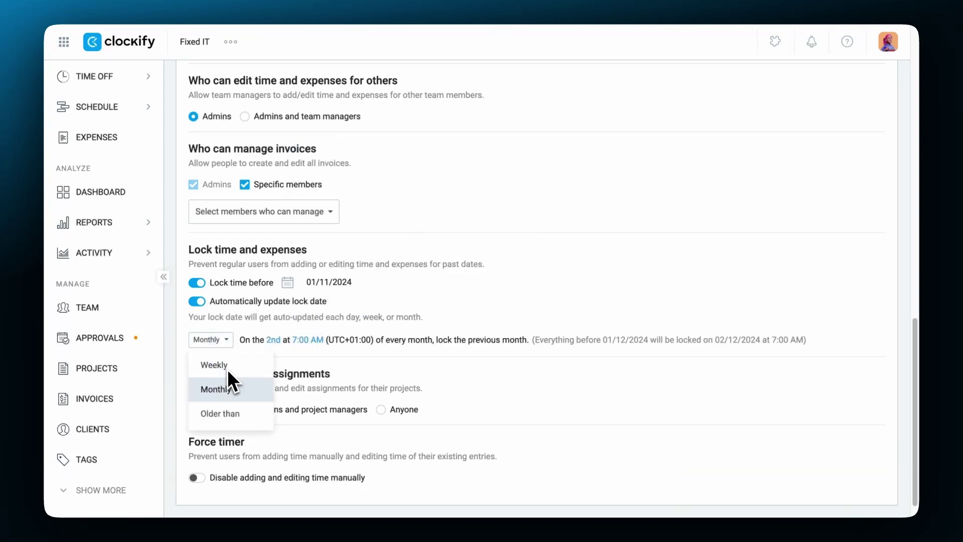
pyautogui.click(230, 410)
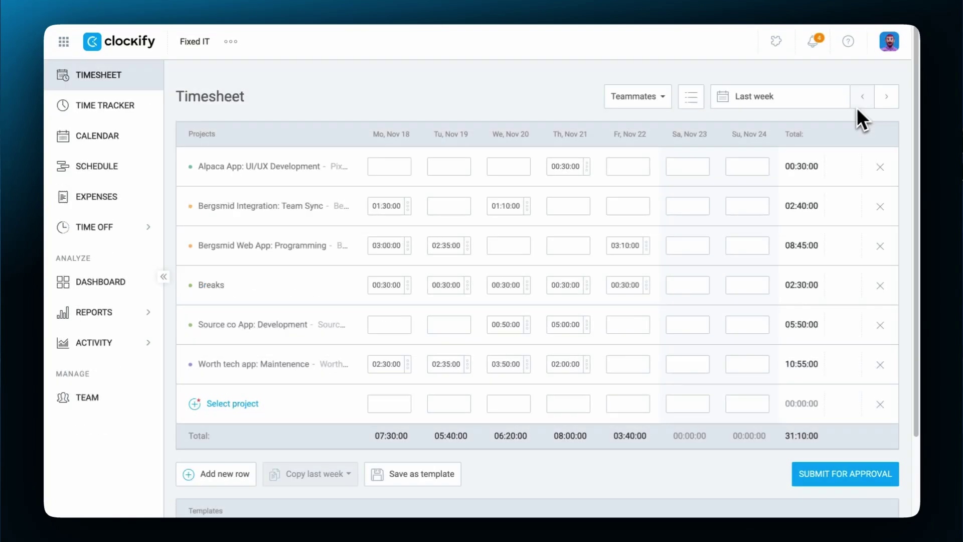
pyautogui.moveTo(645, 172)
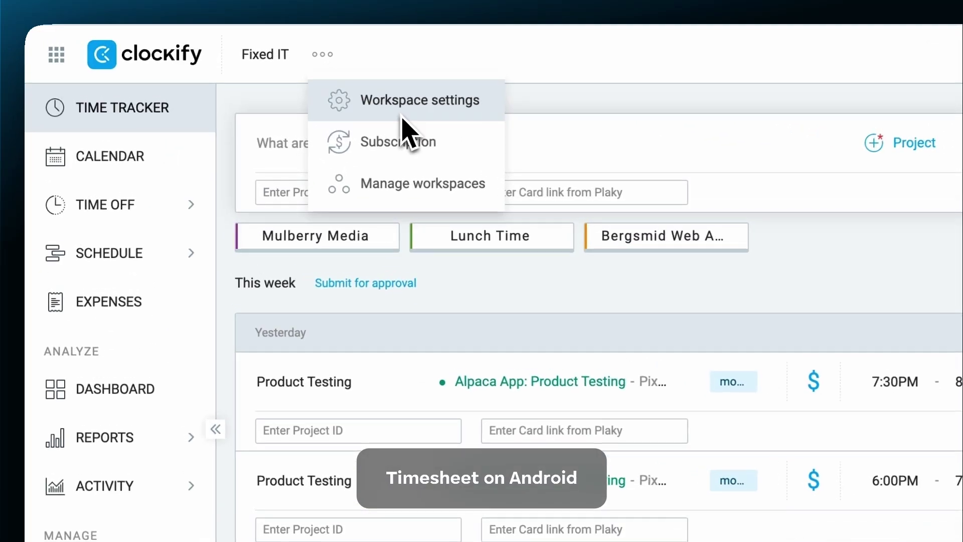
# Switch on Activate timesheet in the workspace's General settings
pyautogui.click(333, 84)
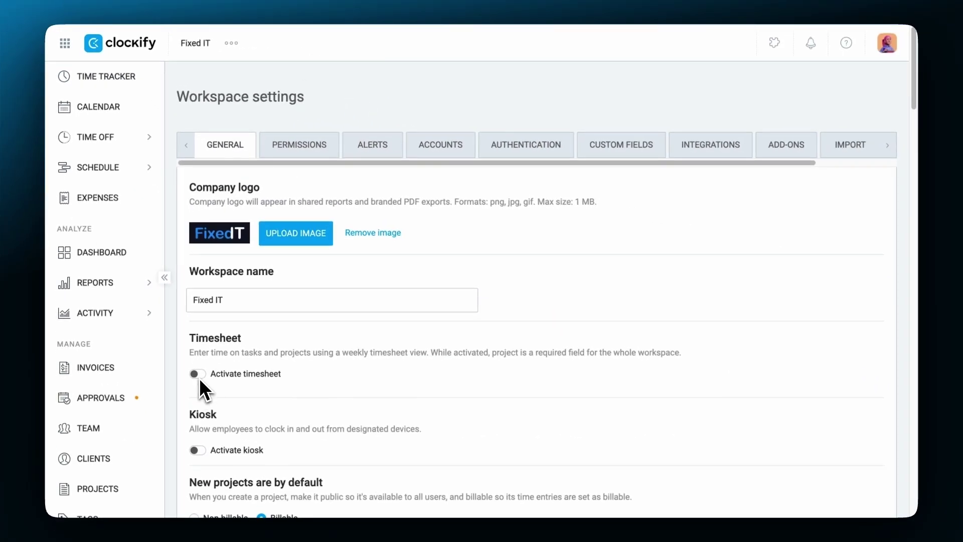
pyautogui.click(199, 380)
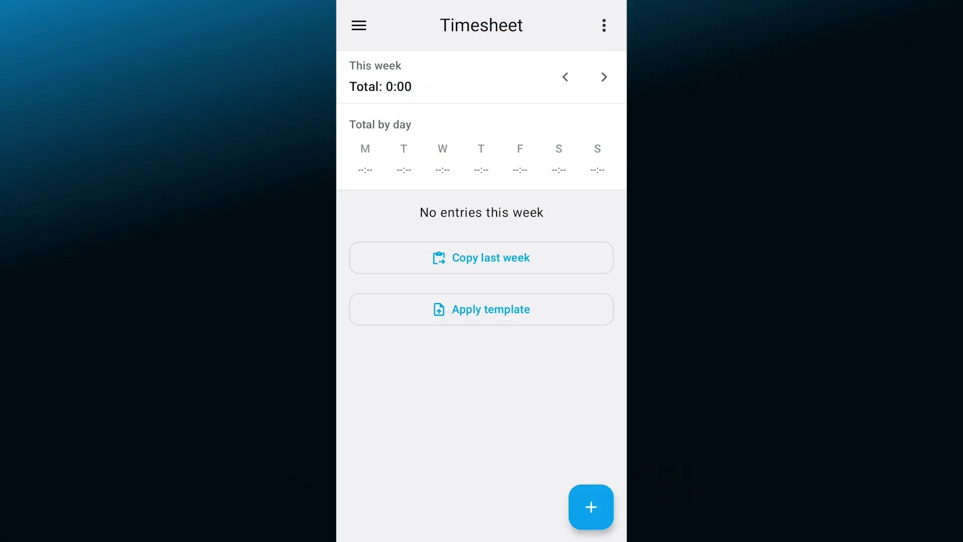
# Copy last week's projects and change the Bergsmid Site row to Website Maintainance
pyautogui.click(482, 258)
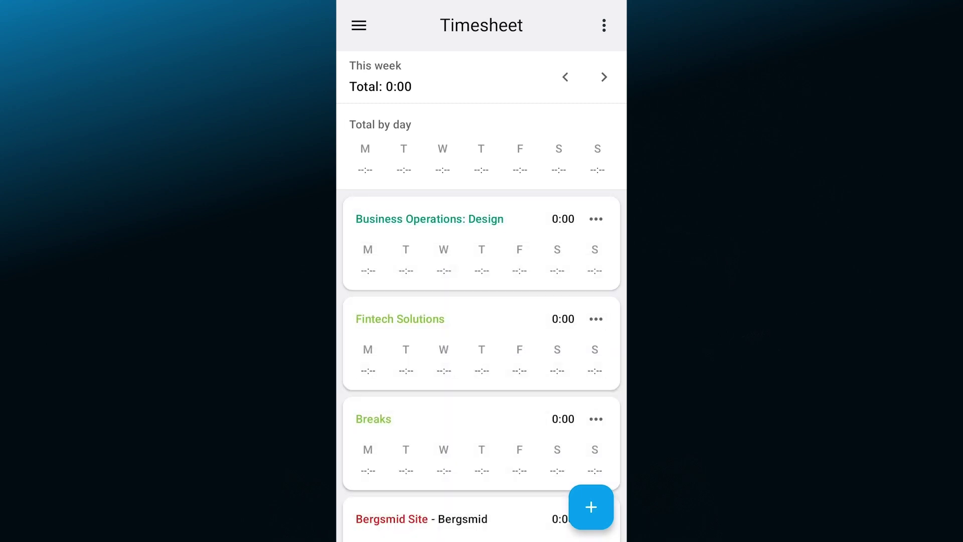
pyautogui.scroll(-5, 481, 358)
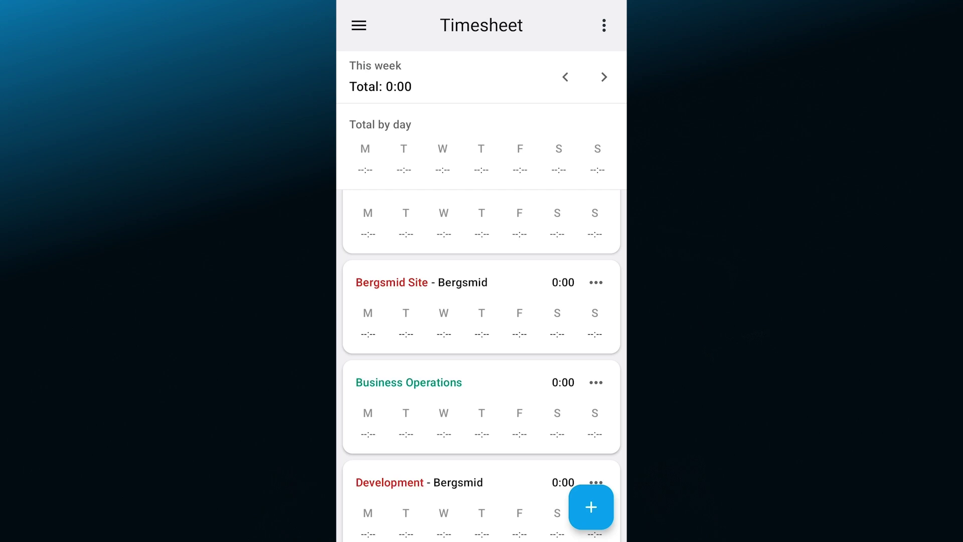
pyautogui.click(596, 283)
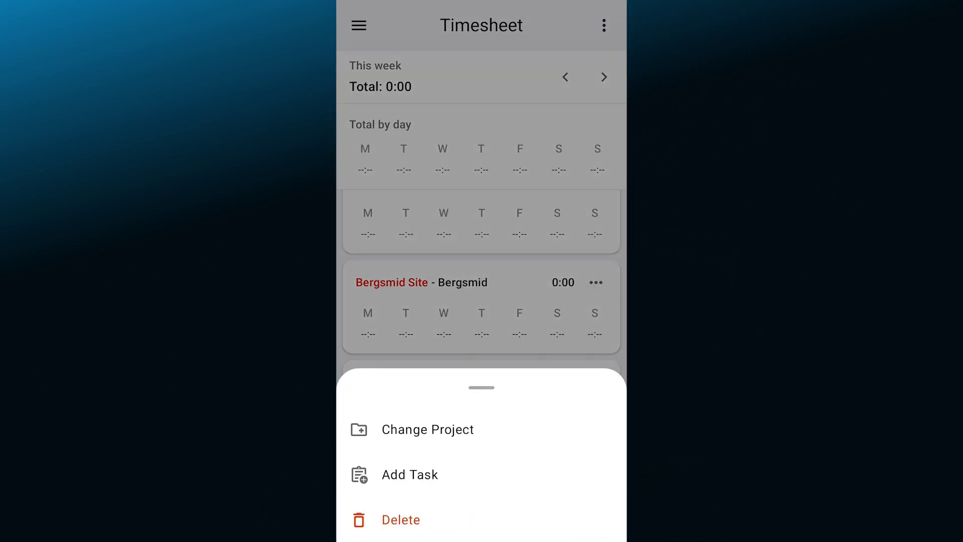
pyautogui.click(428, 429)
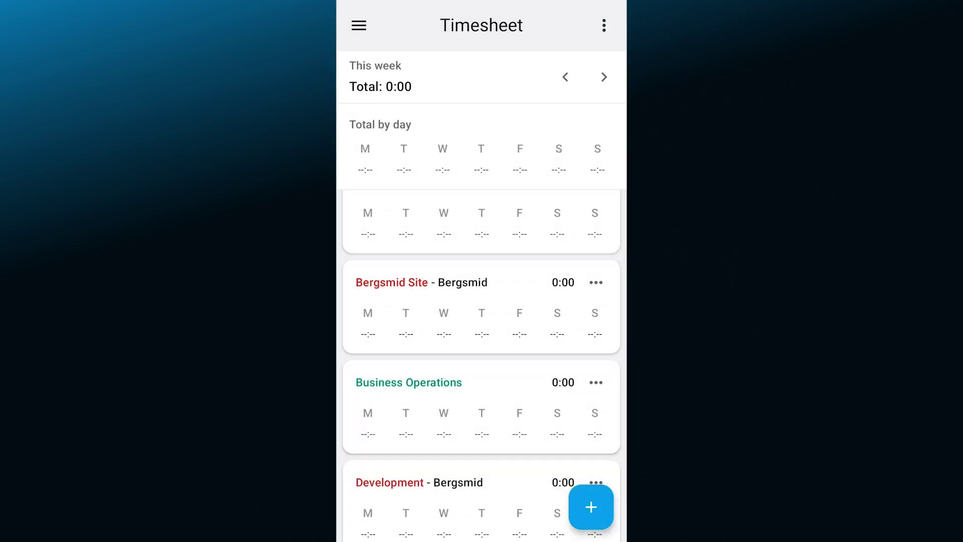
pyautogui.scroll(-8, 481, 301)
pyautogui.scroll(-10, 481, 301)
pyautogui.click(444, 293)
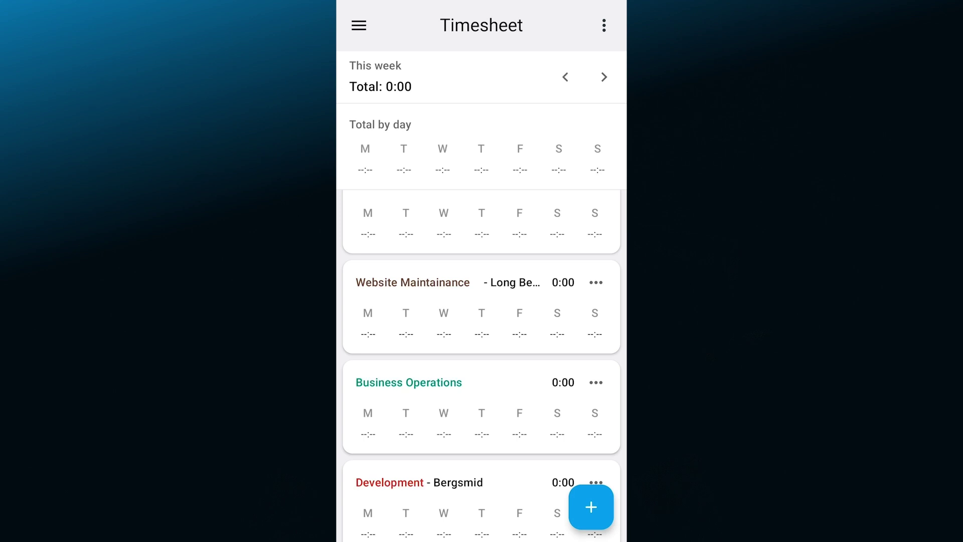
# Add an HR project row to the week and start a new time entry
pyautogui.click(590, 507)
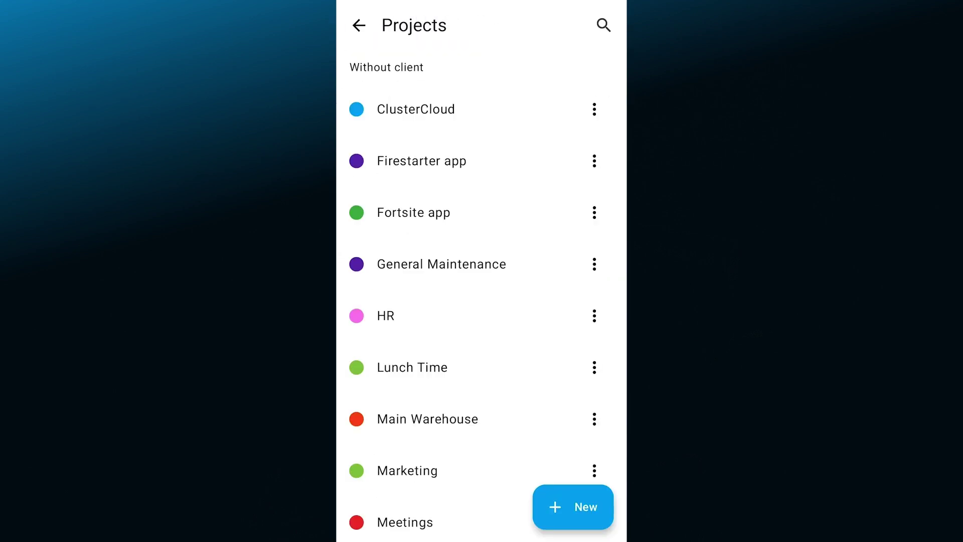
pyautogui.click(386, 315)
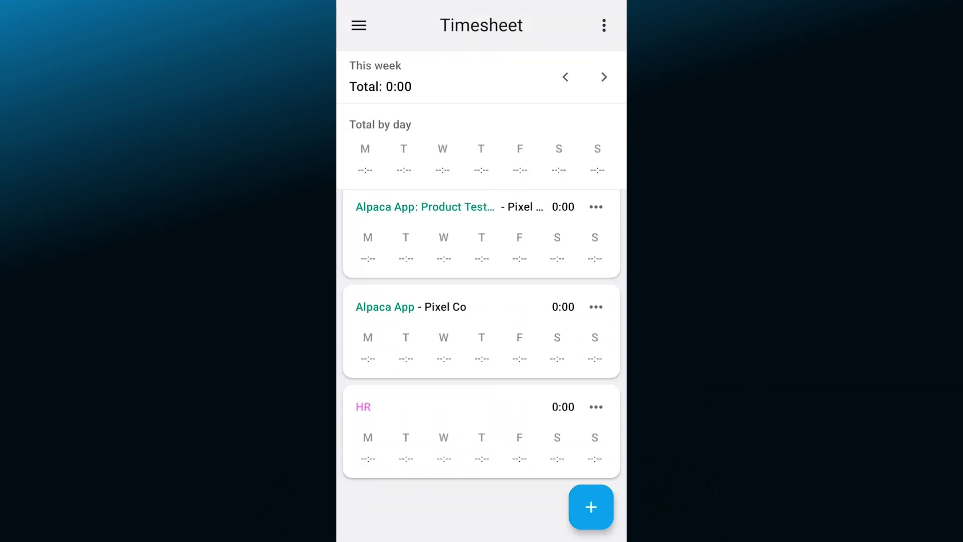
pyautogui.click(591, 507)
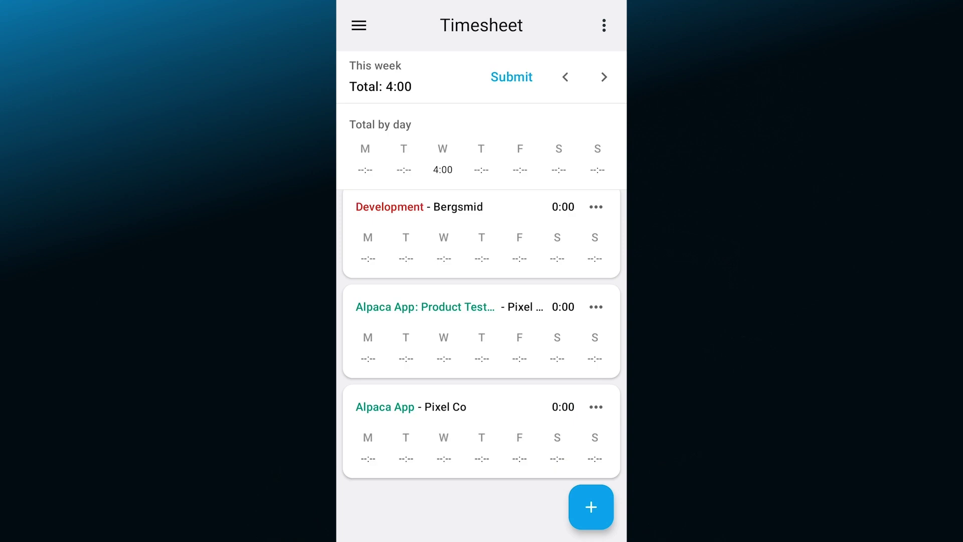
# Save this week as the template 'Workweek 2'
pyautogui.click(603, 25)
pyautogui.click(532, 70)
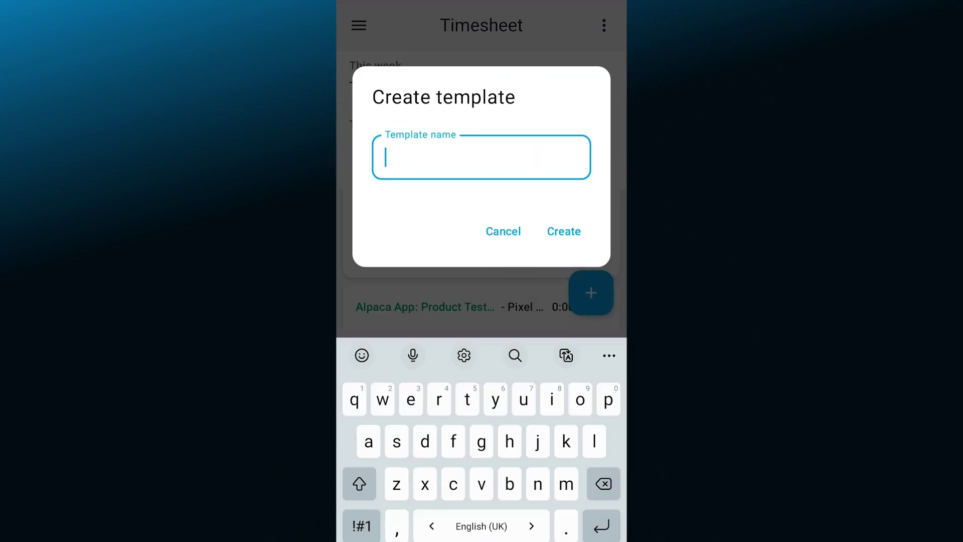
pyautogui.write('Workweek 2')
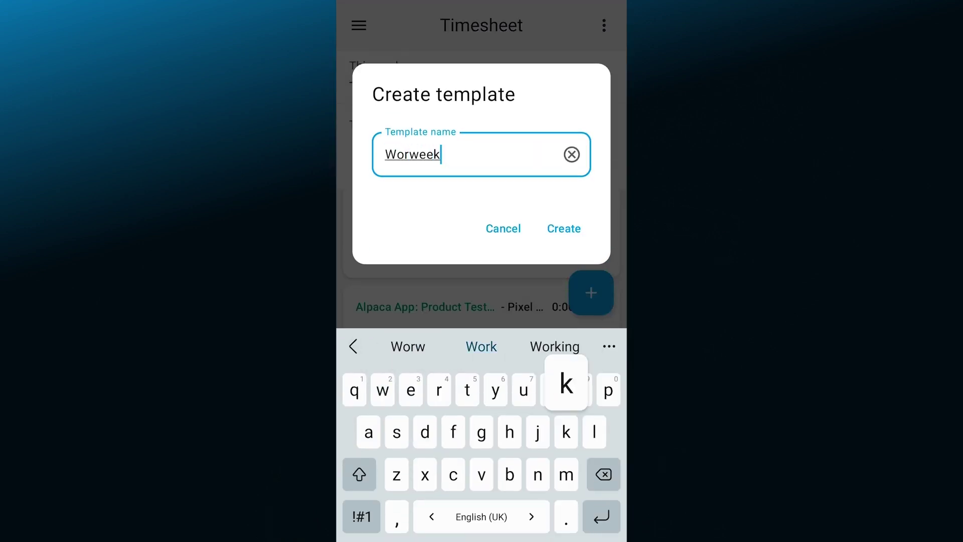
pyautogui.click(564, 228)
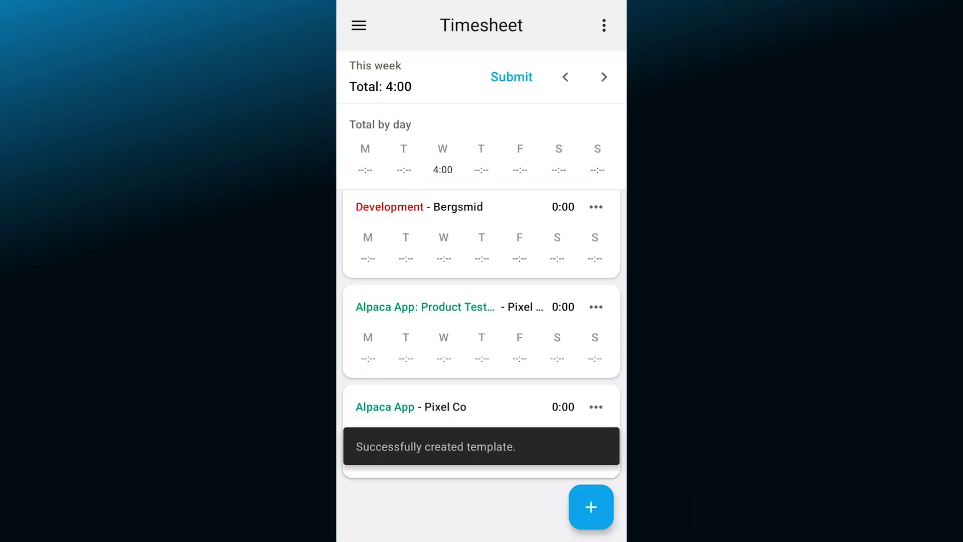
# Fill the following week, Sept 16 – Sept 22, from a saved template
pyautogui.click(604, 77)
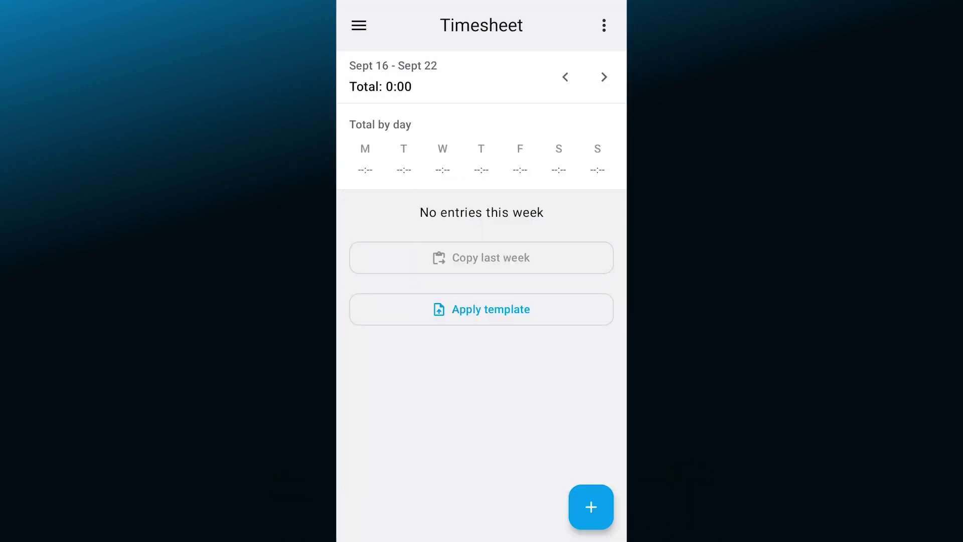
pyautogui.click(482, 309)
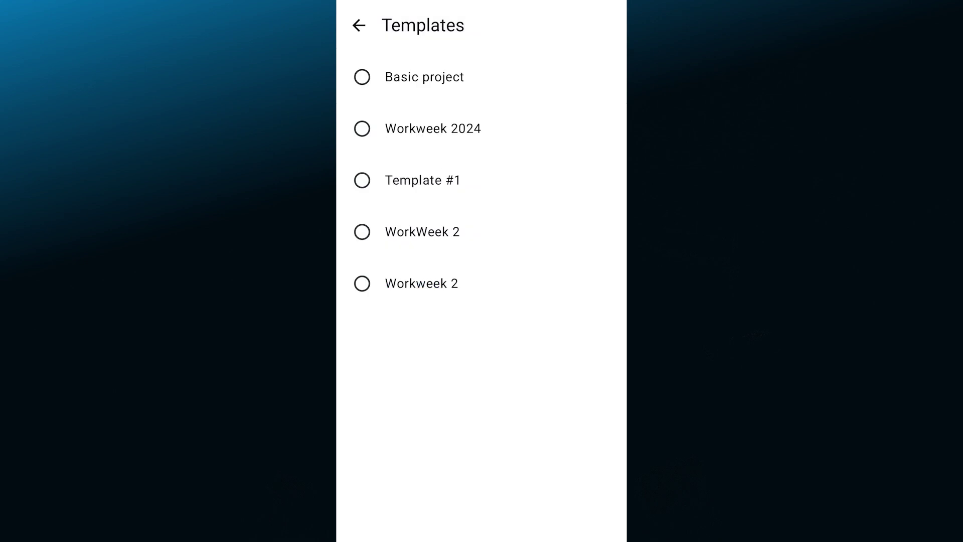
pyautogui.click(422, 283)
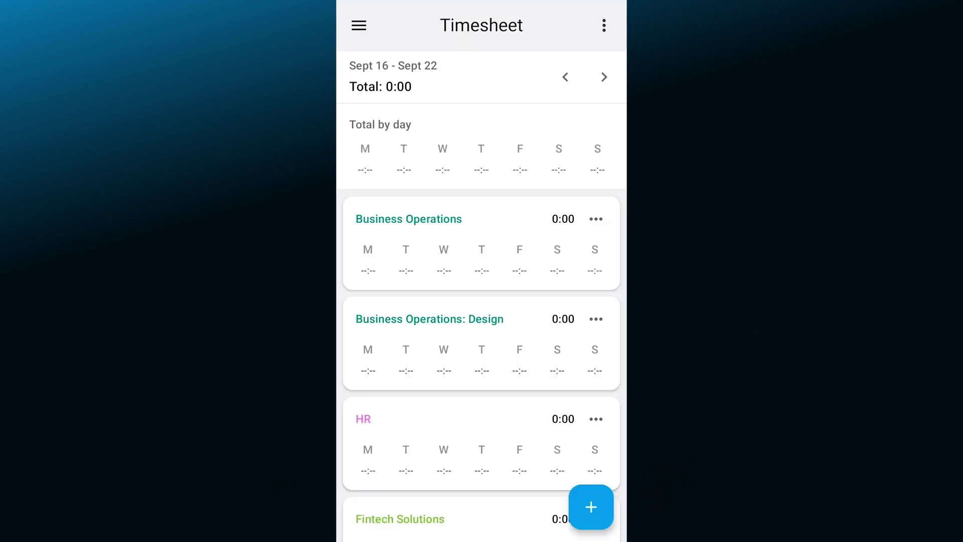
pyautogui.scroll(-4, 481, 351)
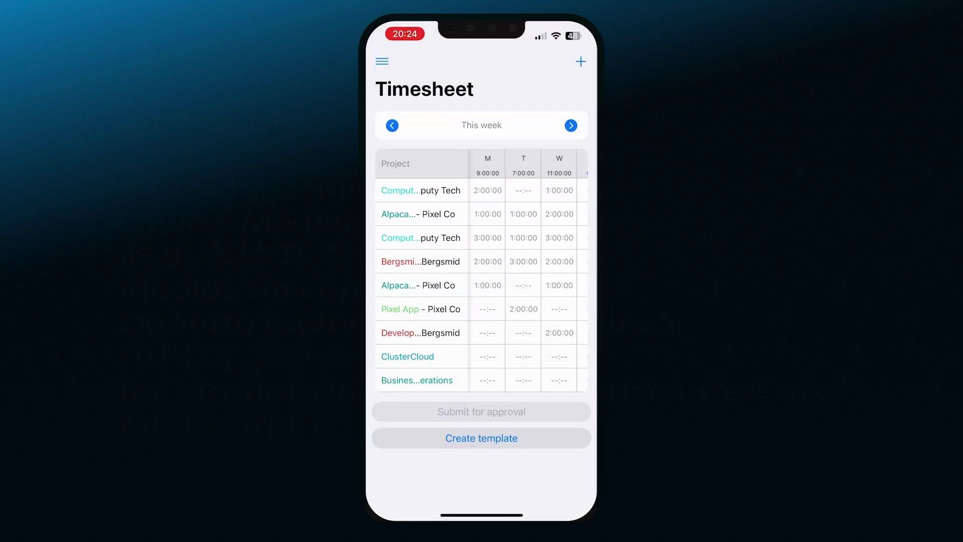
# Enter 1:00 in the Monday cell of a project row
pyautogui.click(487, 380)
pyautogui.write('1:00:00')
pyautogui.click(576, 367)
# Save the week as a new template titled 'Template #5'
pyautogui.click(481, 437)
pyautogui.write('Template ')
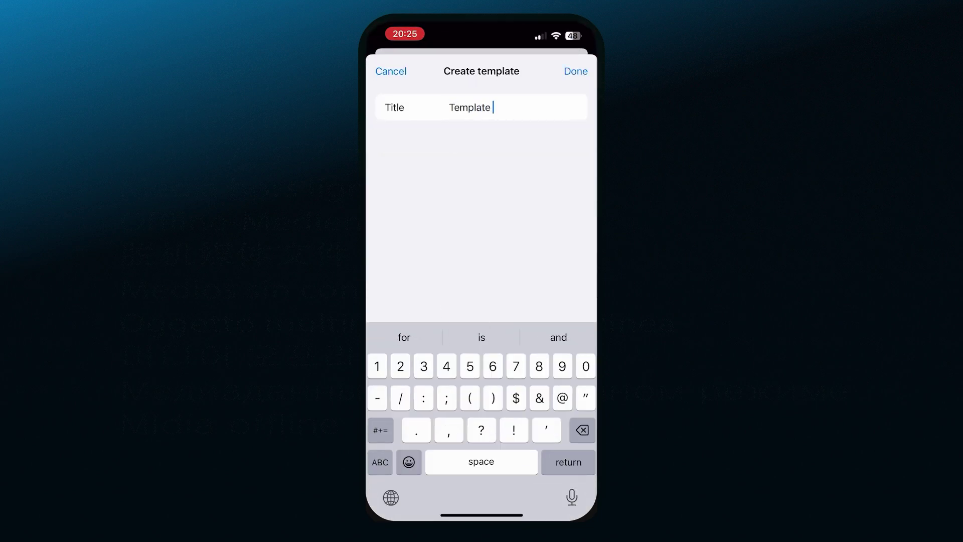
pyautogui.write('#5')
pyautogui.click(576, 71)
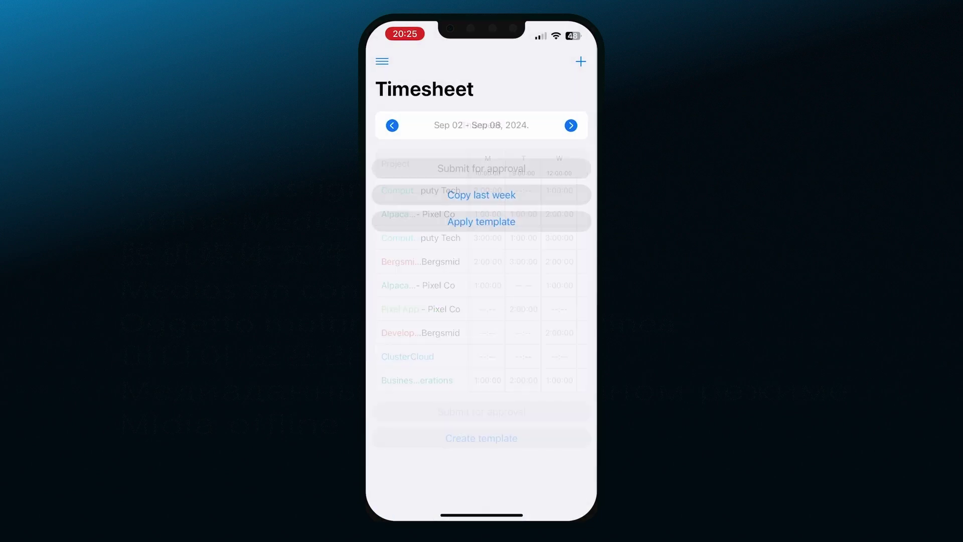
# Apply Template #1 to the Sep 02 – Sep 08, 2024 week
pyautogui.click(481, 221)
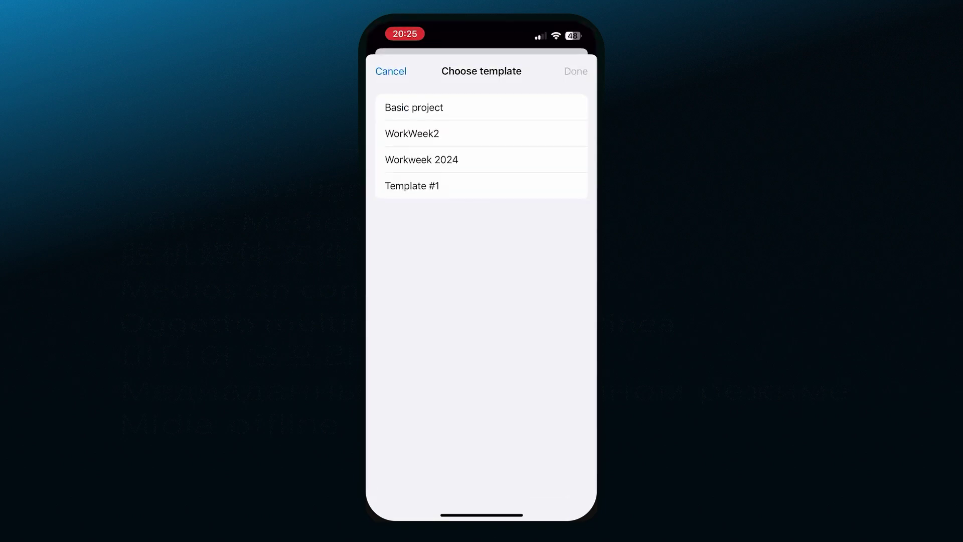
pyautogui.click(412, 185)
pyautogui.click(576, 71)
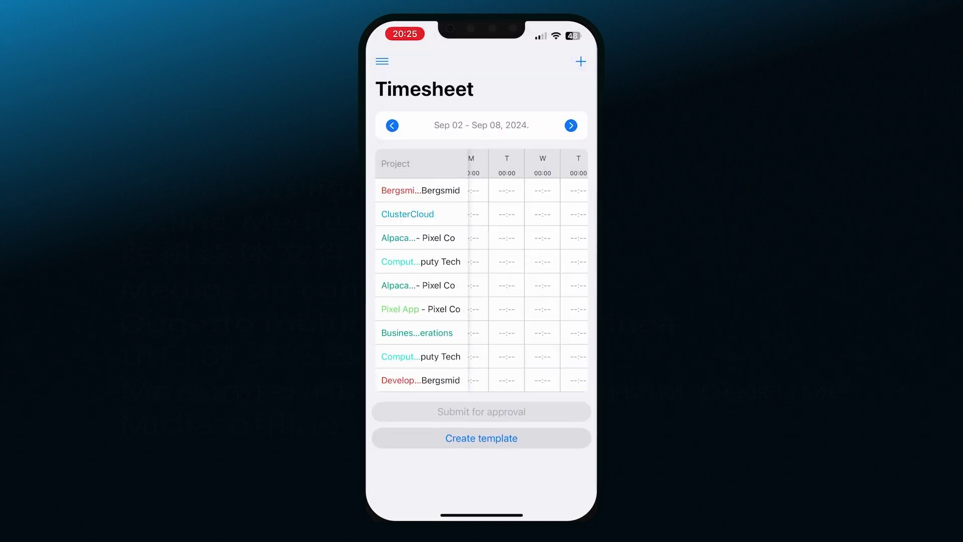